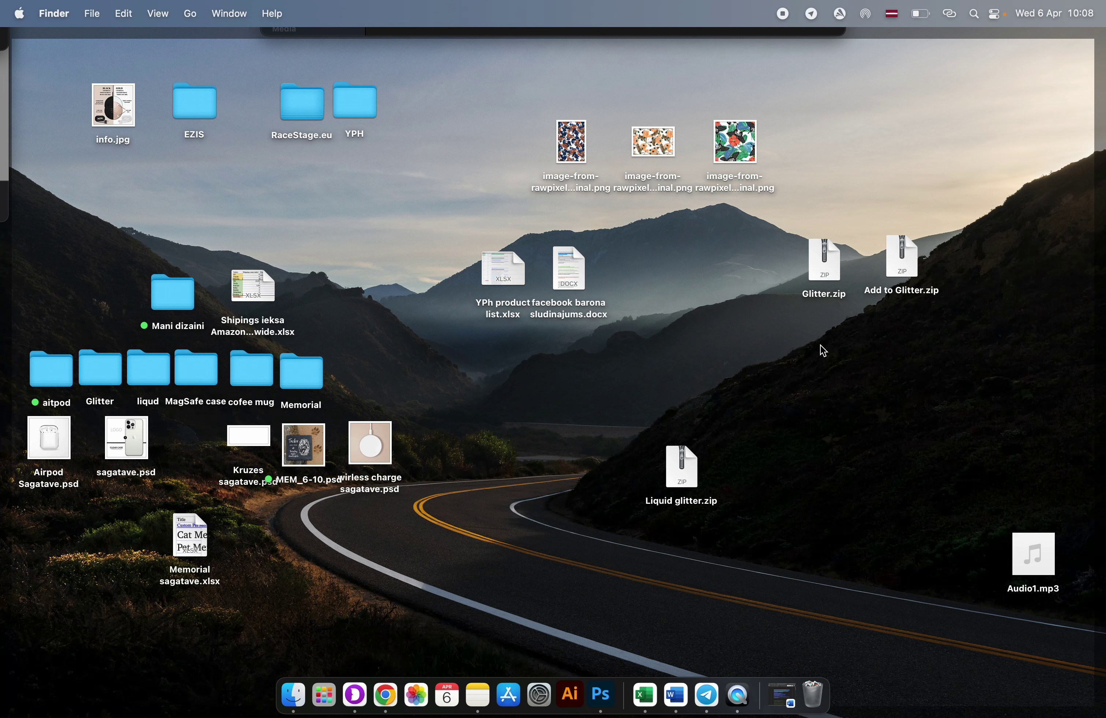
- Place Glitter.zip and Add to Glitter.zip next to each other in a free area of the desktop
drag(824, 261, 751, 281)
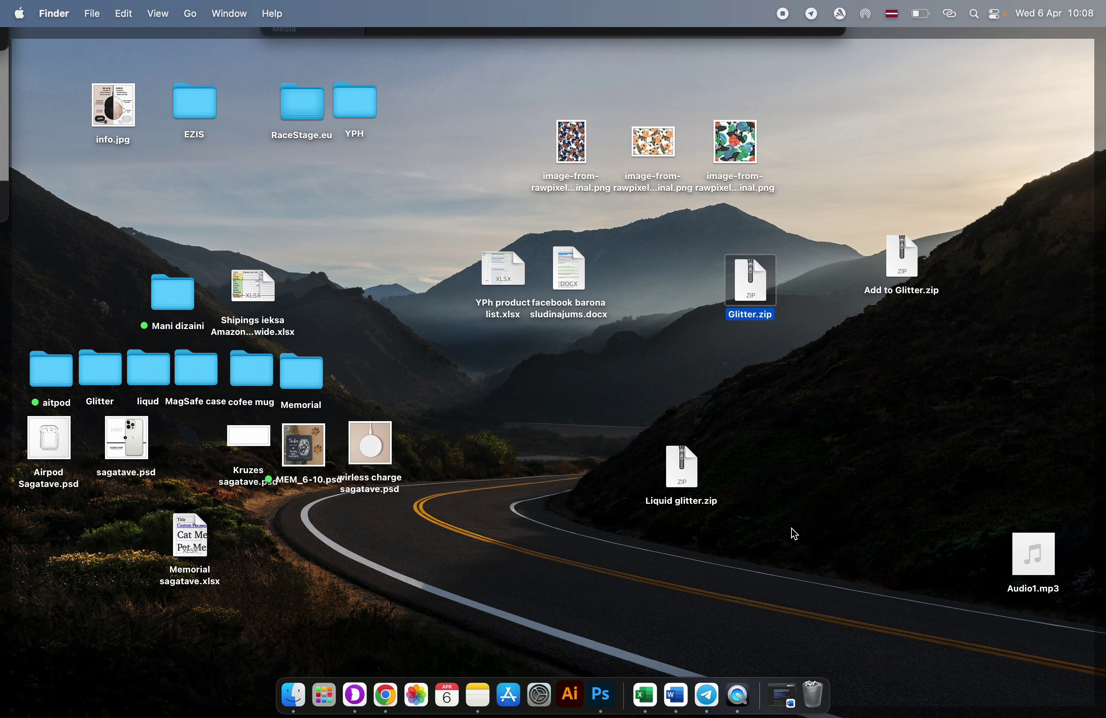
drag(899, 253, 815, 281)
click(861, 417)
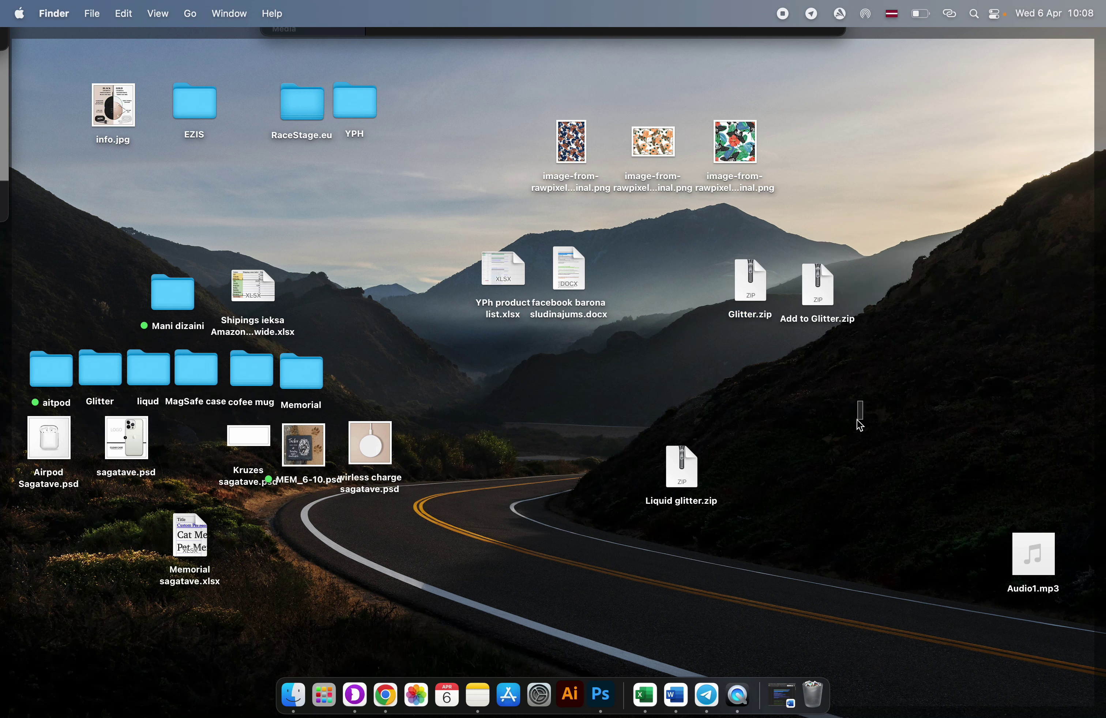
drag(705, 235, 860, 320)
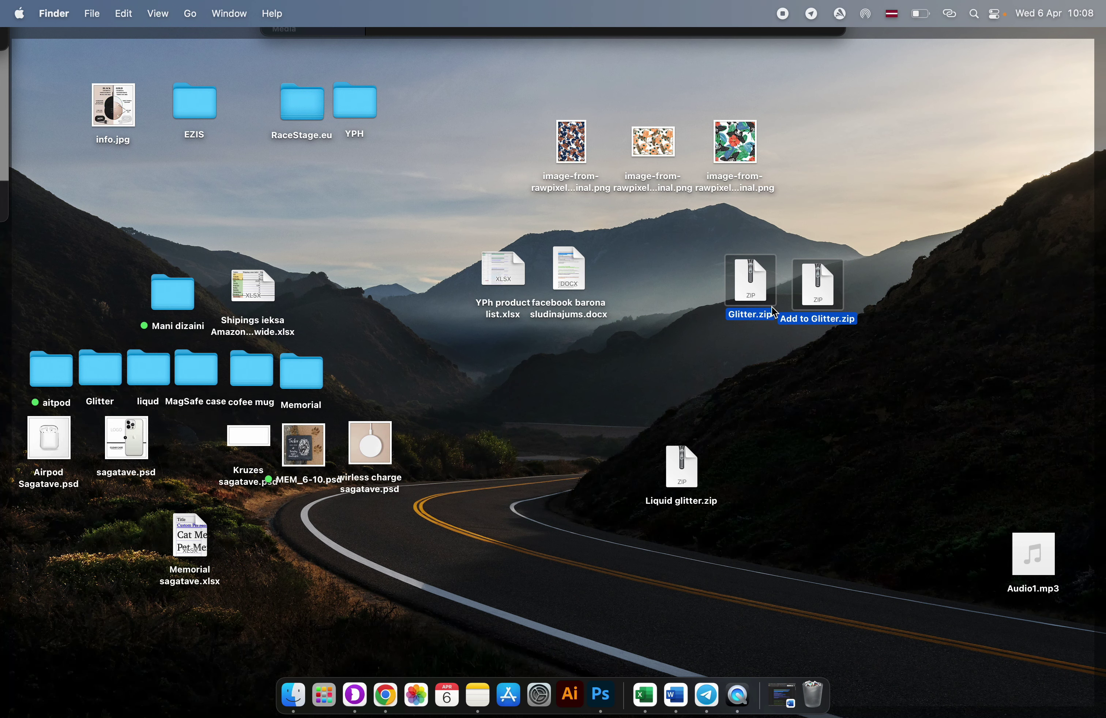
click(788, 389)
- Extract Glitter.zip and Add to Glitter.zip on the desktop, and move Add to Glitter.zip clear of its extracted folder
double_click(749, 300)
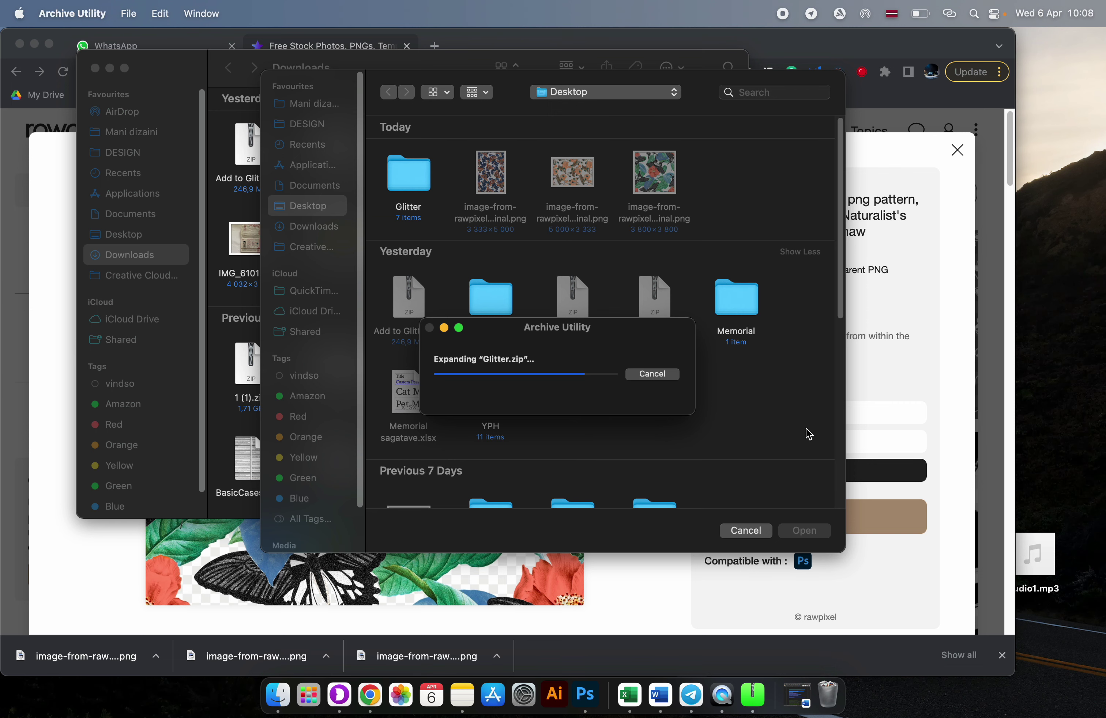
key(F11)
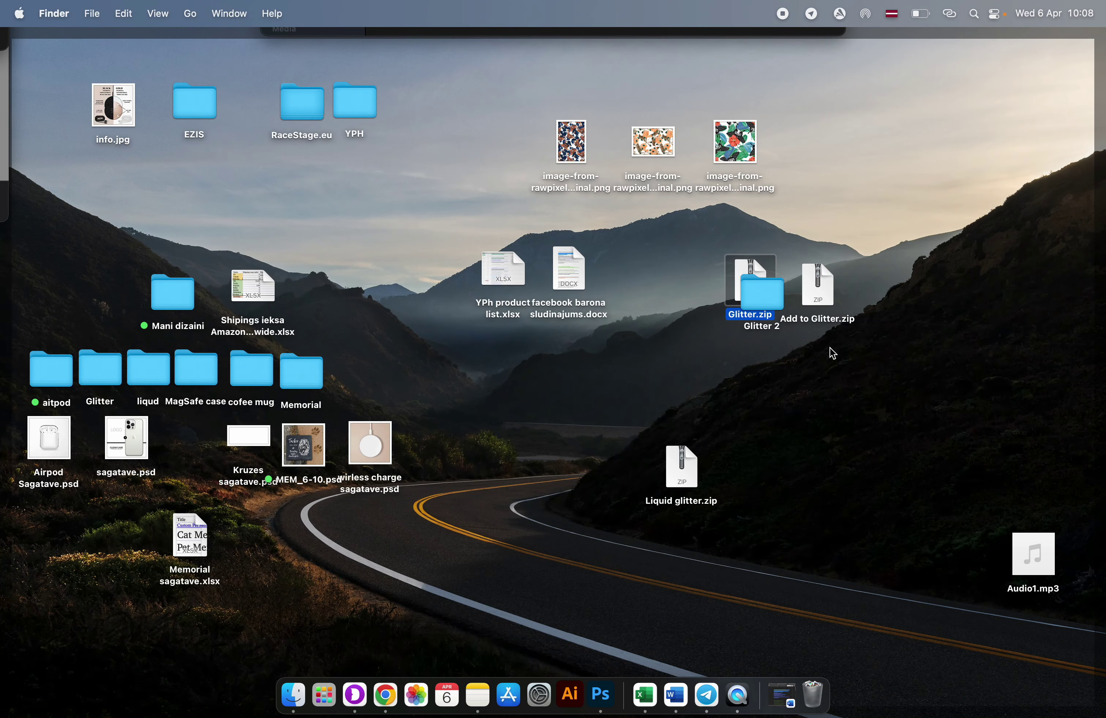
double_click(817, 284)
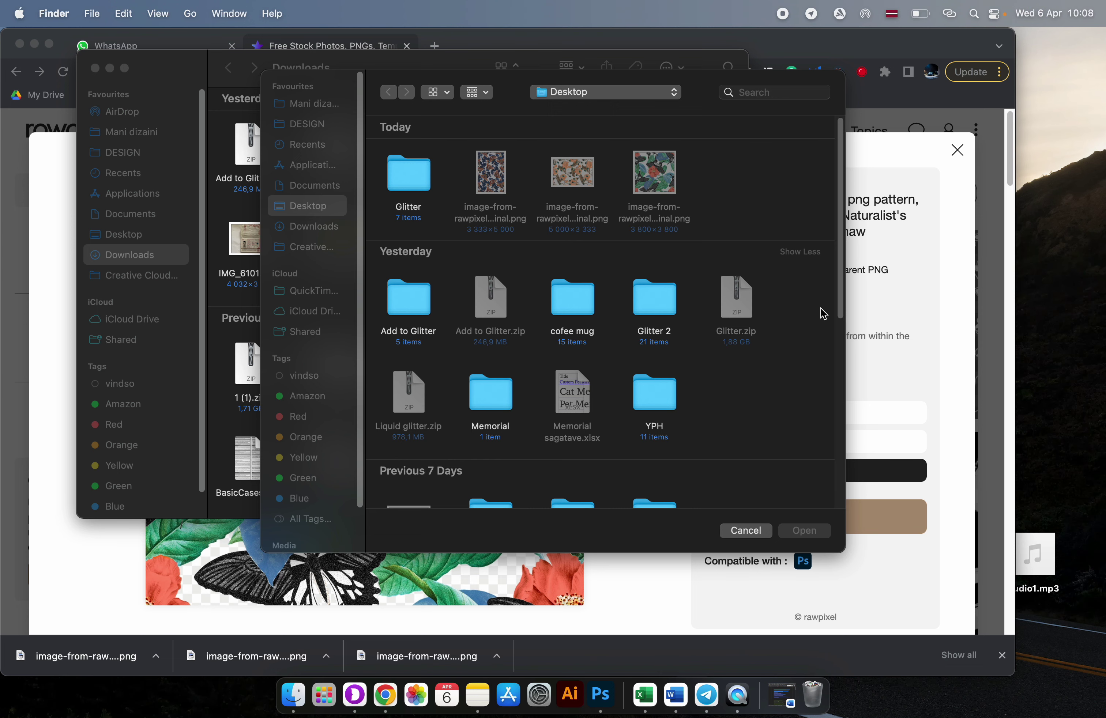
key(F11)
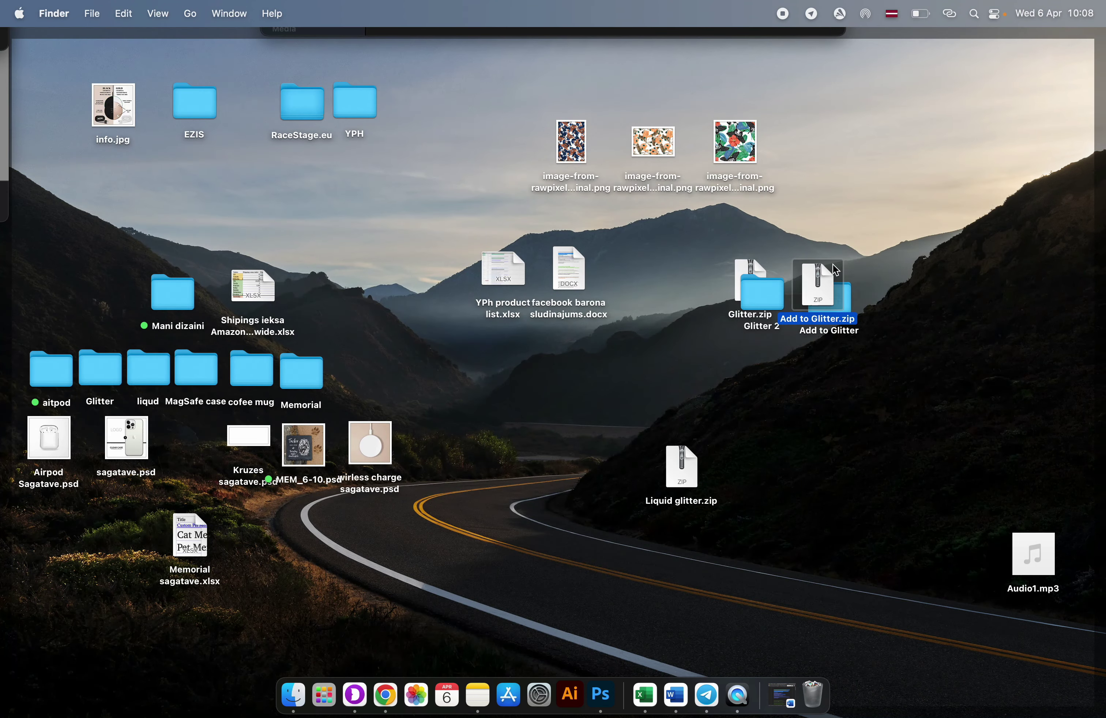
drag(835, 270, 863, 181)
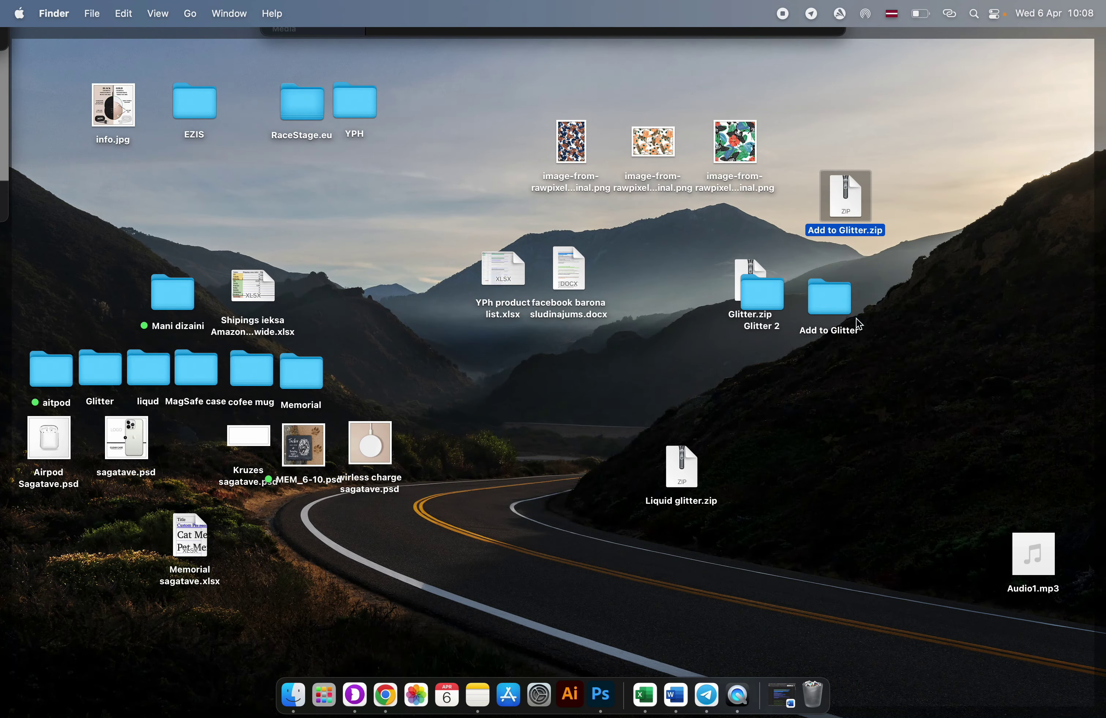
- Move the five iPhone_1-5 PSD files from the Add to Glitter folder into the Glitter 2 folder
double_click(820, 296)
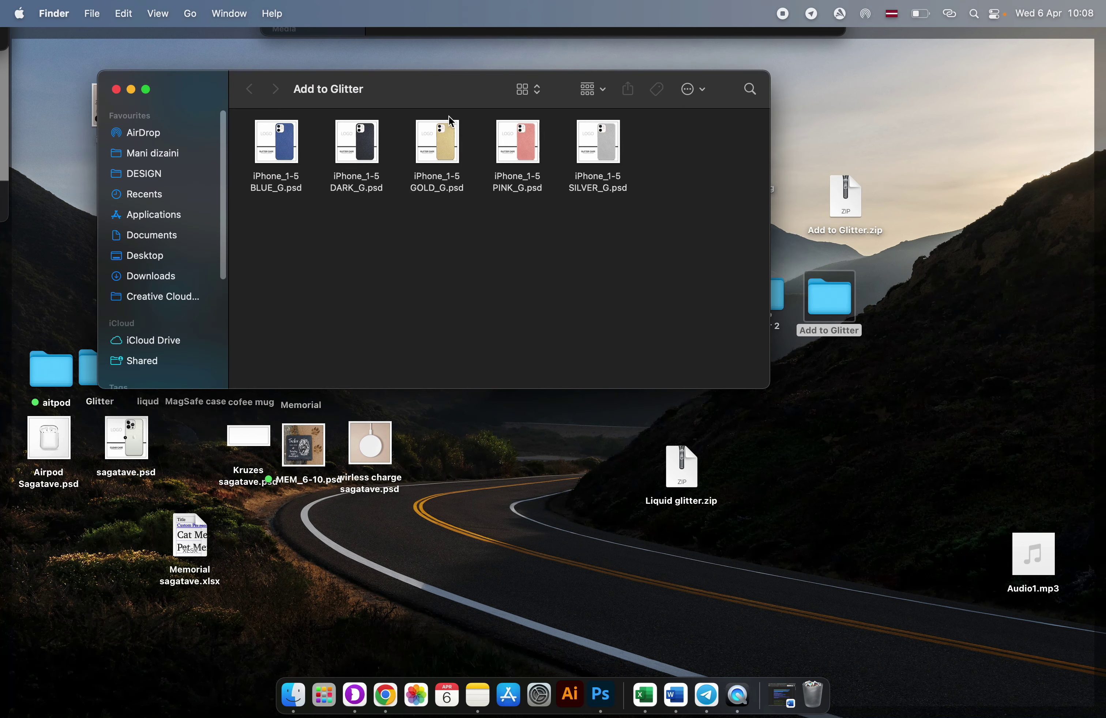
click(115, 89)
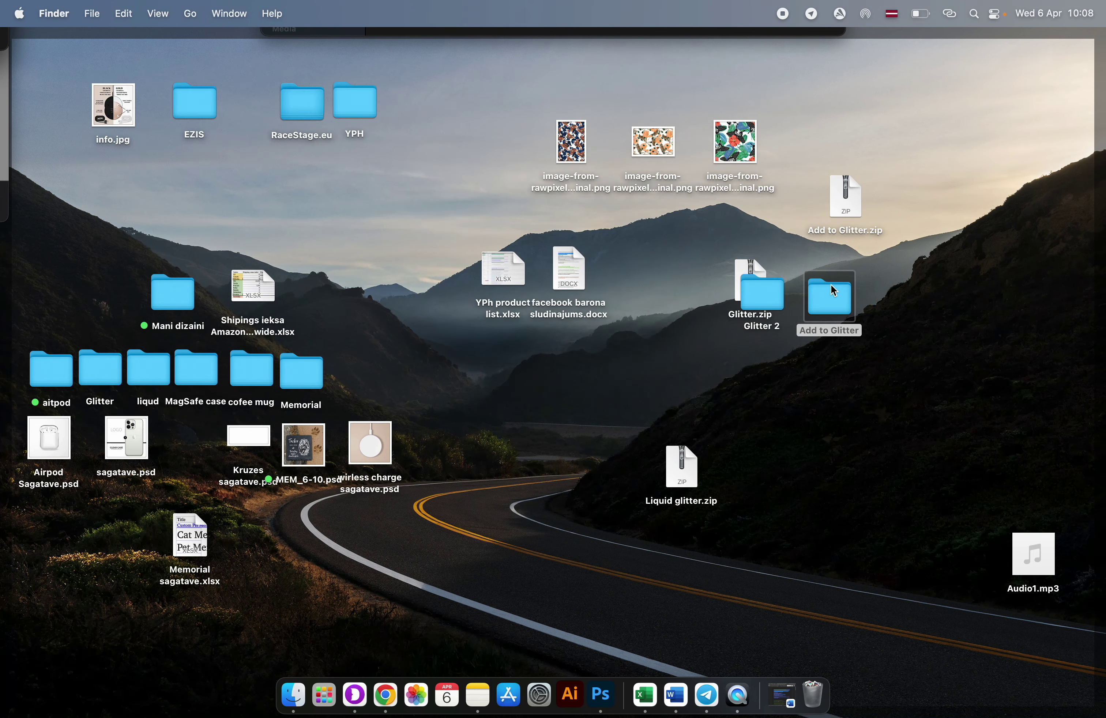
double_click(847, 307)
drag(421, 92, 860, 425)
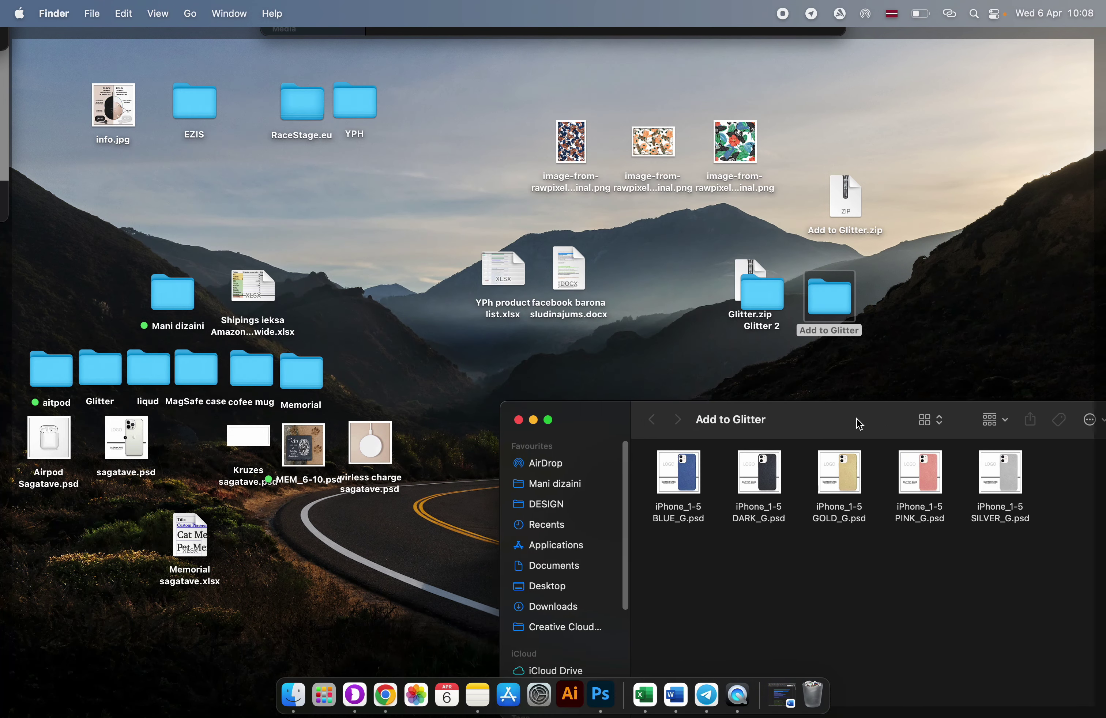
drag(1054, 570, 662, 289)
- Check the contents of the Glitter 2 folder and close both folder windows
double_click(652, 284)
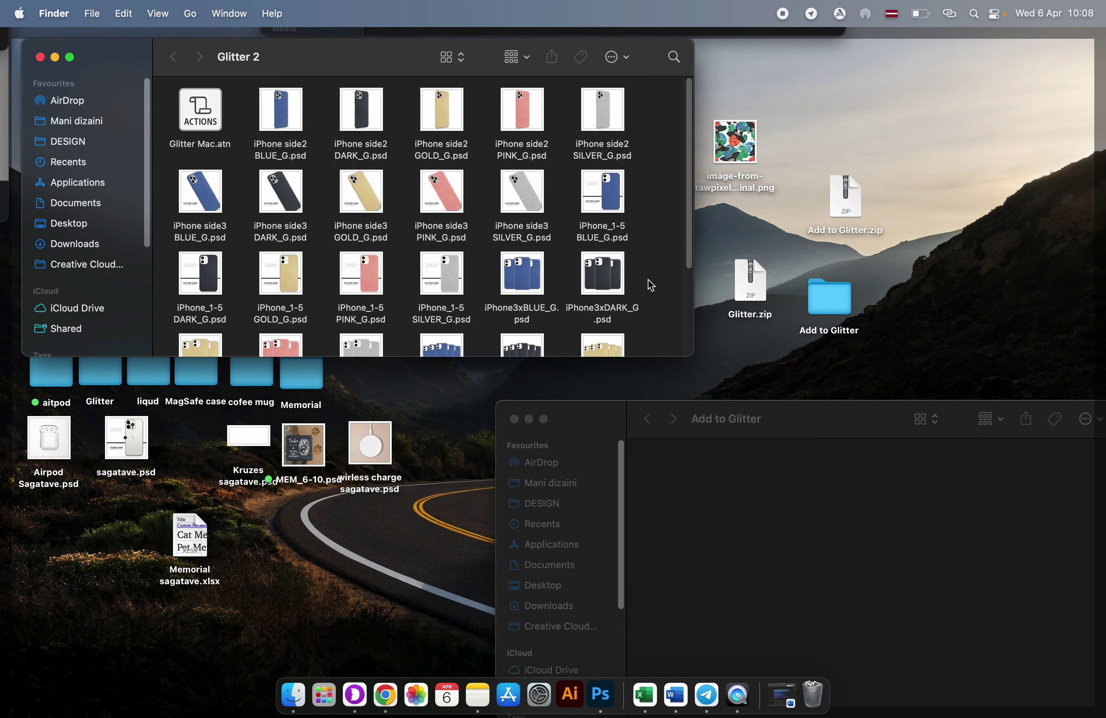
click(513, 418)
click(41, 58)
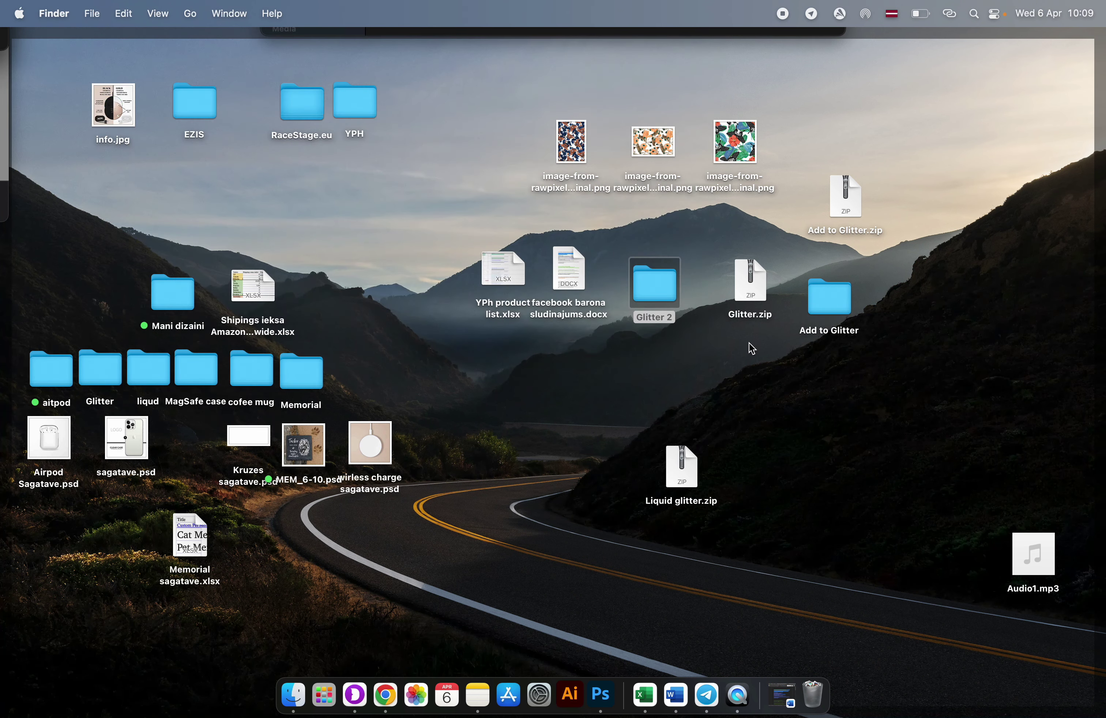
- Reposition the Glitter 2 folder below Glitter.zip on the desktop and bring up Finder's list of locations to go to
click(663, 320)
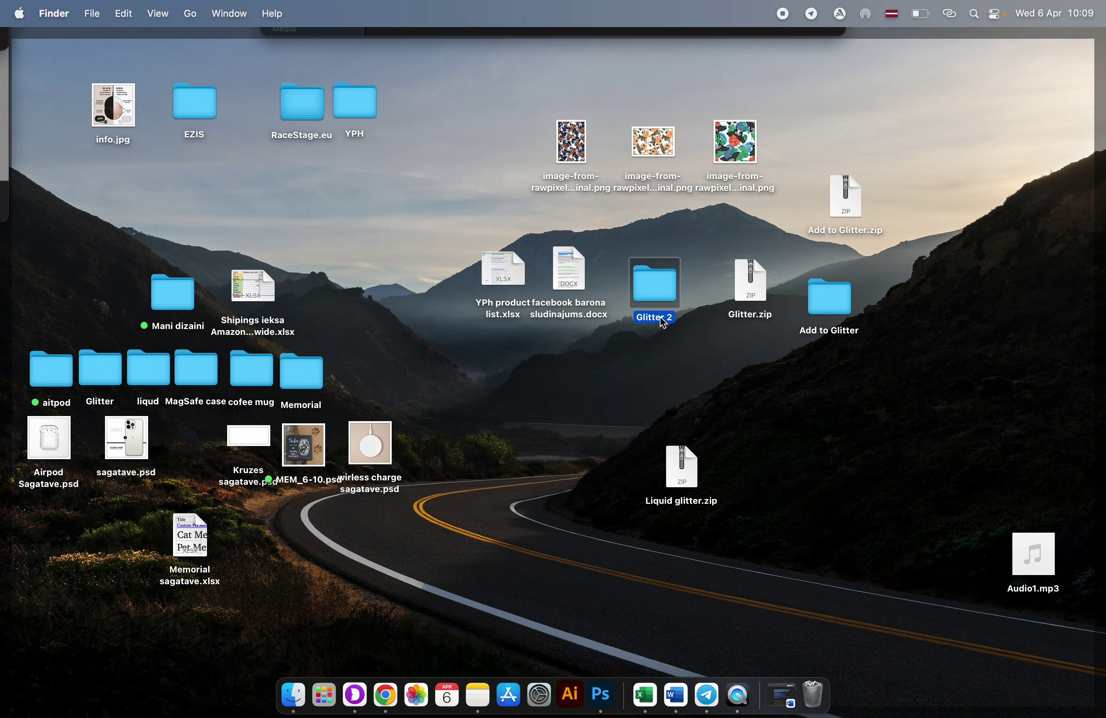
drag(643, 286, 832, 414)
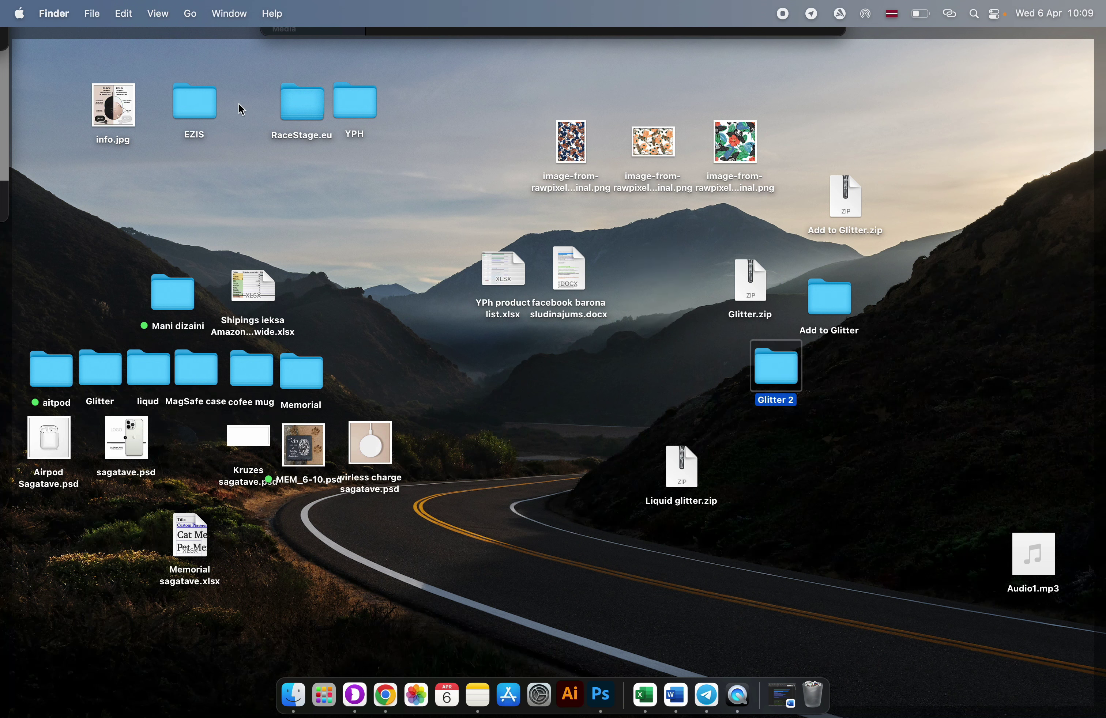
click(190, 13)
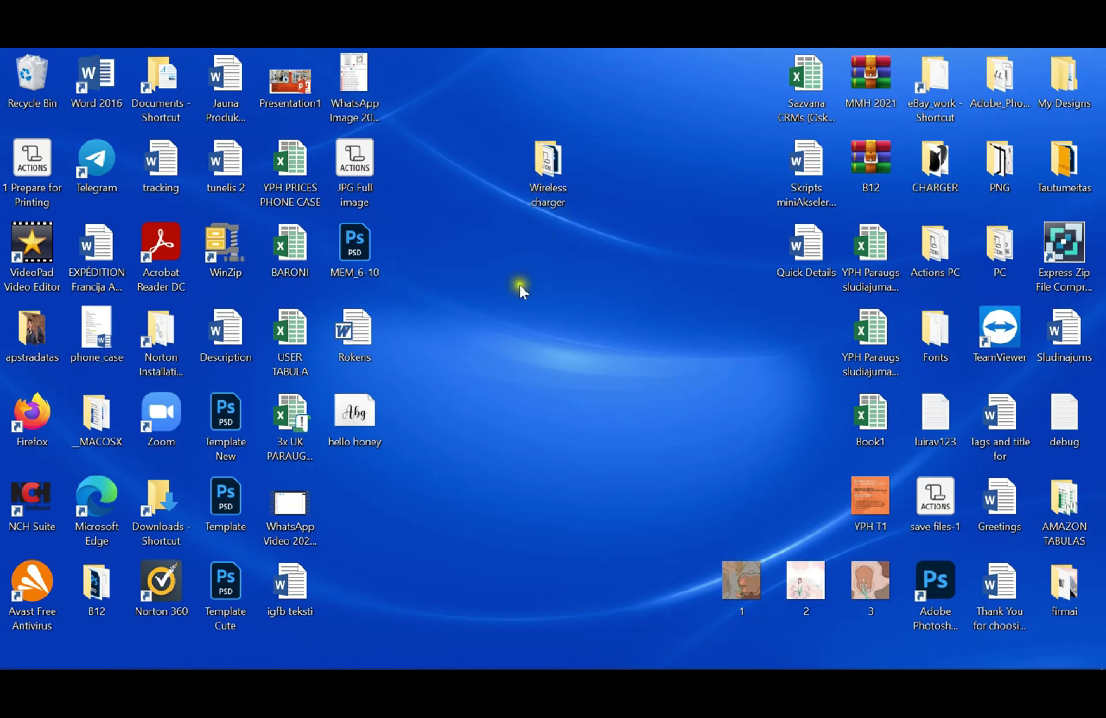
- On the Windows PC, open the TEMPLATE folder inside YPH on drive C
mouse_move(401, 667)
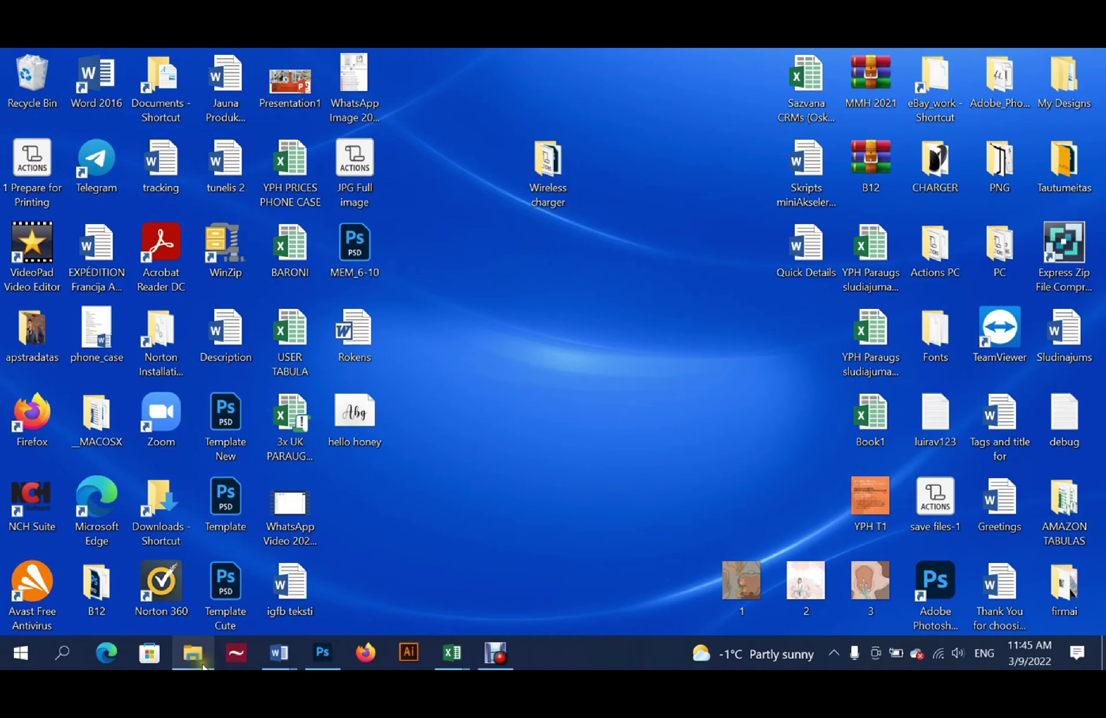
mouse_move(205, 660)
click(213, 604)
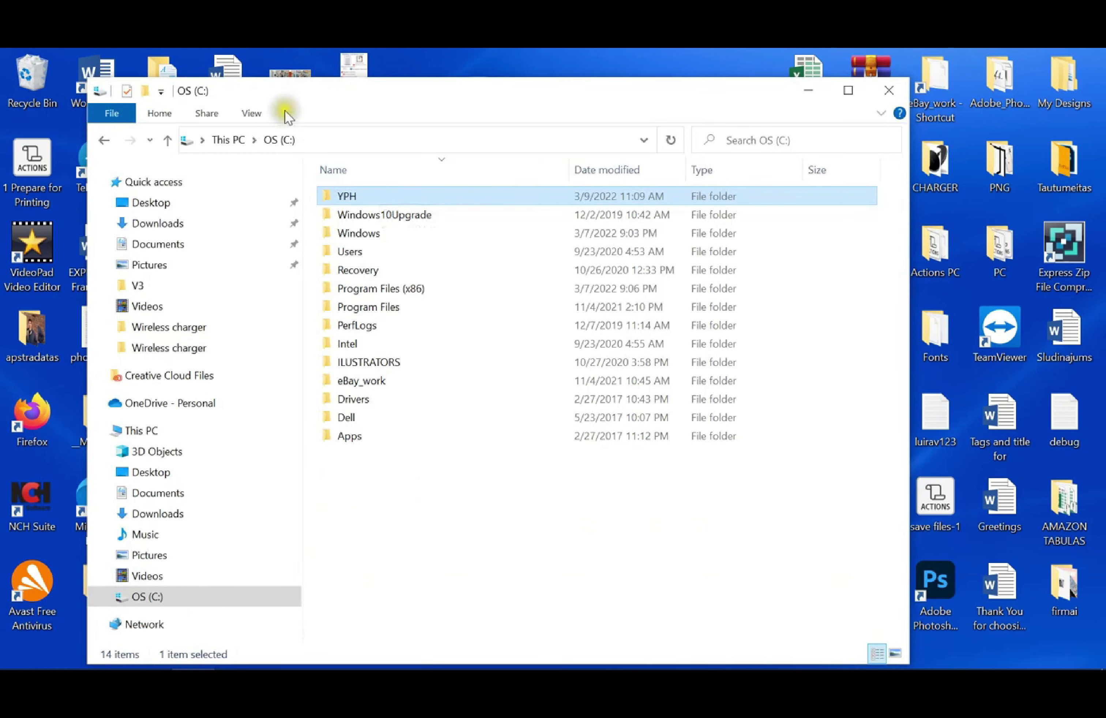
double_click(383, 196)
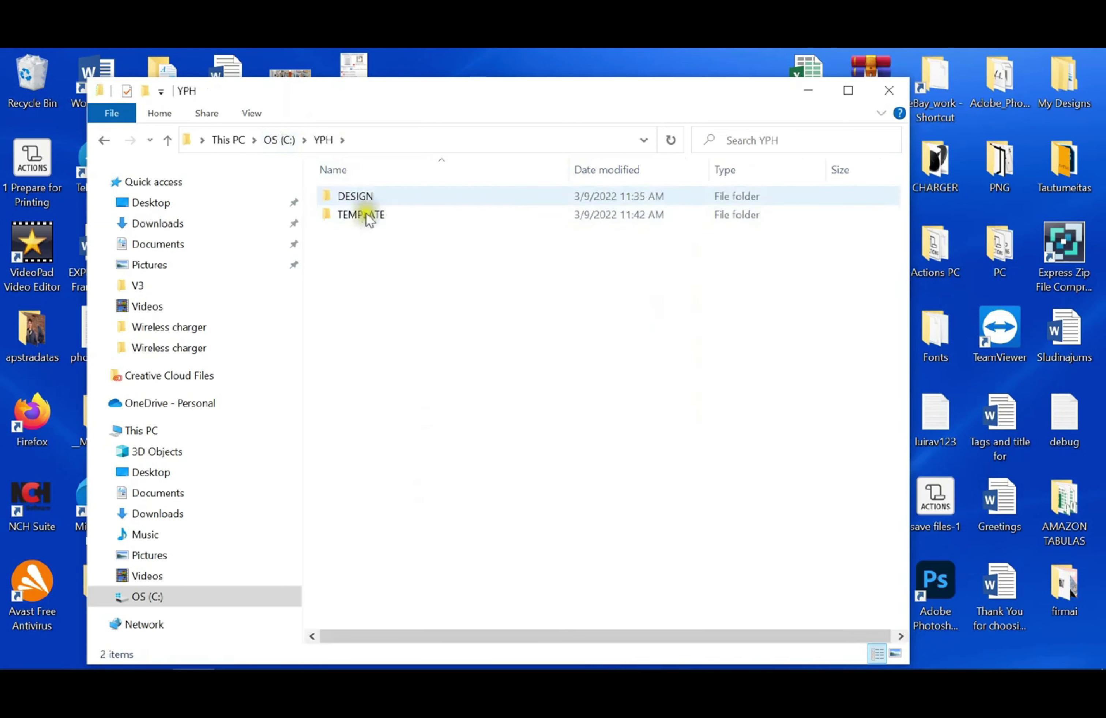
double_click(390, 217)
- Move the Wireless charger folder from the Windows desktop into the TEMPLATE folder
drag(654, 98, 681, 262)
drag(548, 168, 423, 422)
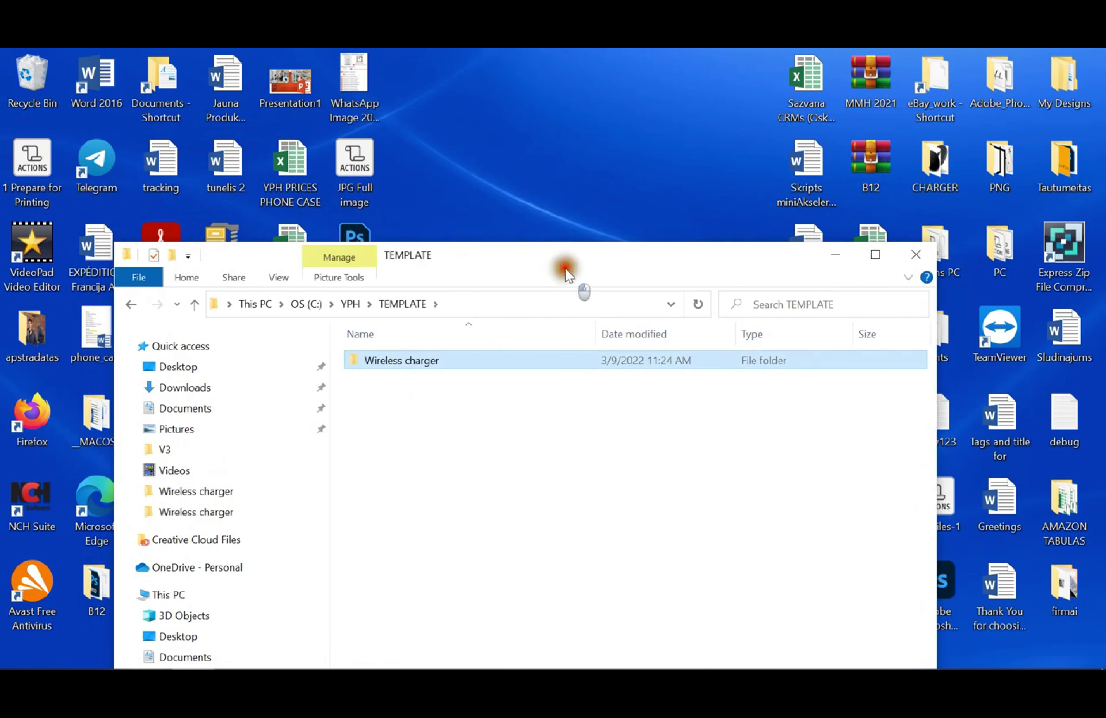
drag(555, 247, 556, 101)
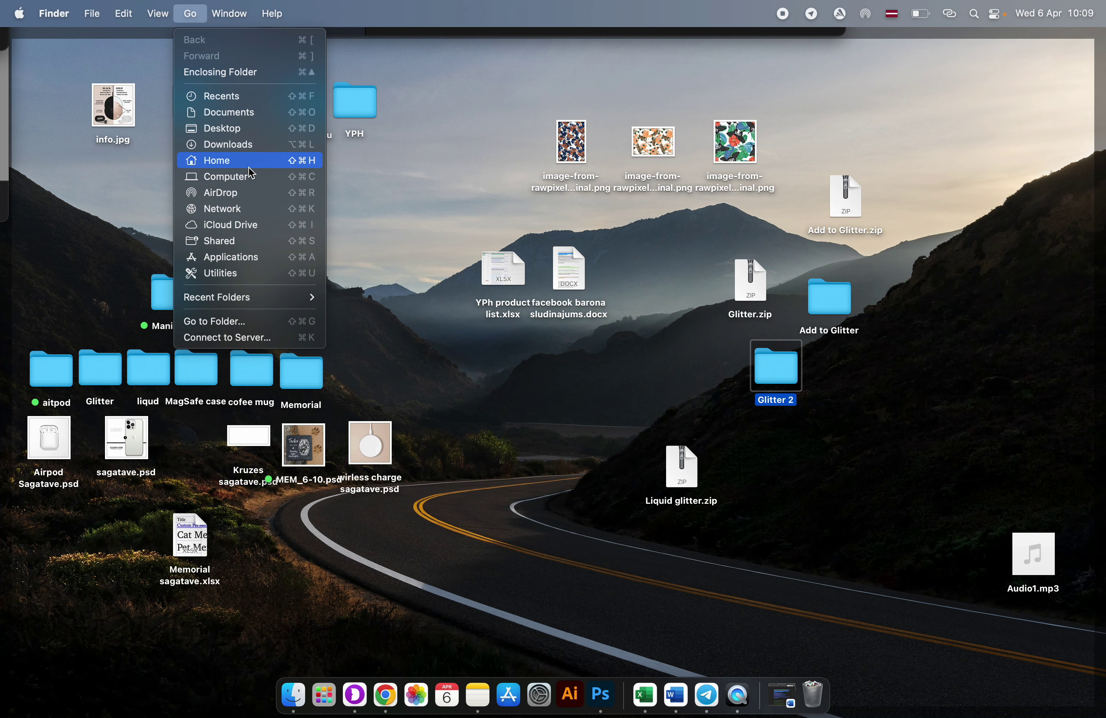
- On the Mac, open the folder Macintosh HD > Users > Shared > YPH > TEMPLATE
click(241, 178)
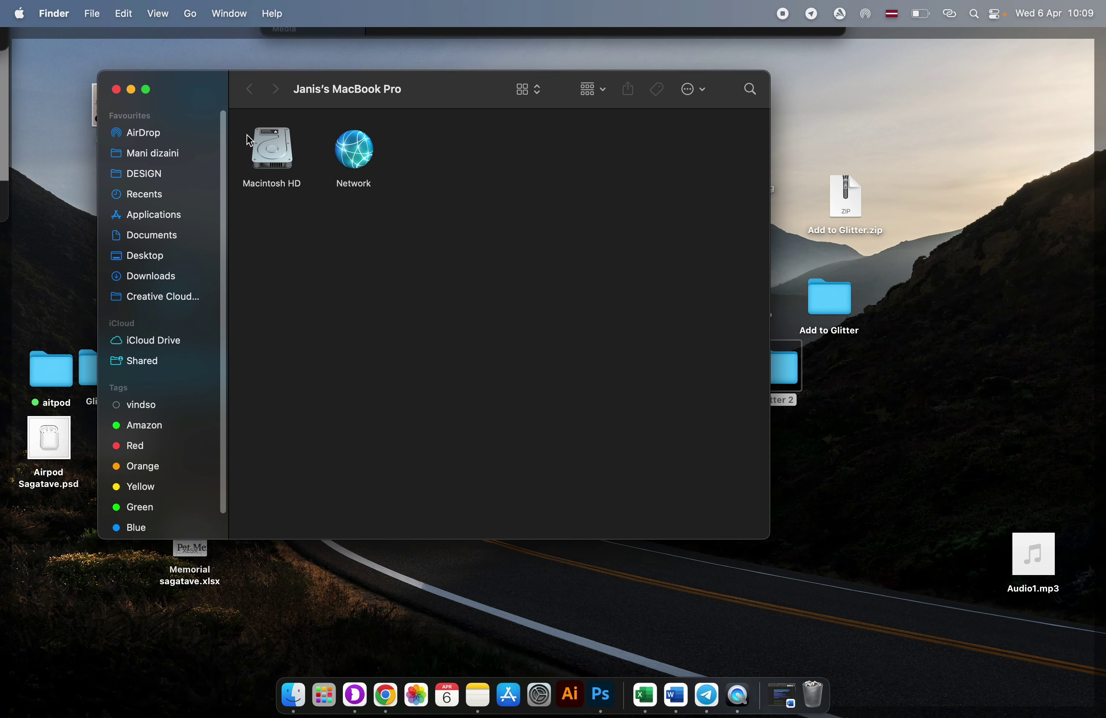
double_click(265, 151)
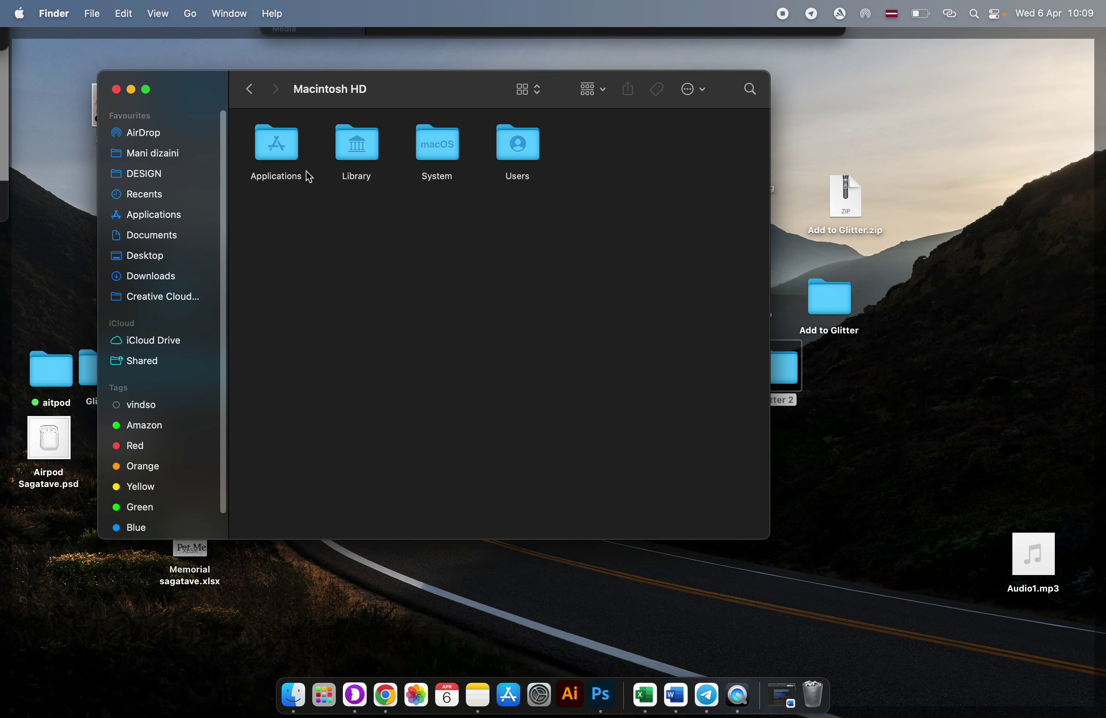
double_click(516, 144)
double_click(356, 145)
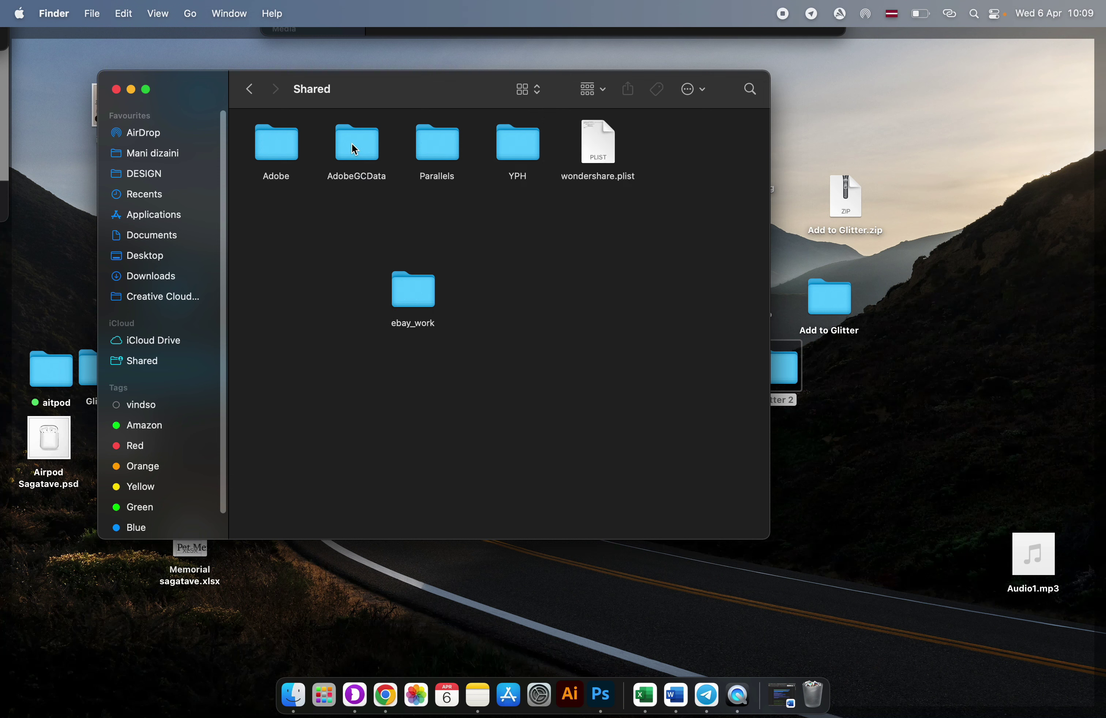
double_click(519, 151)
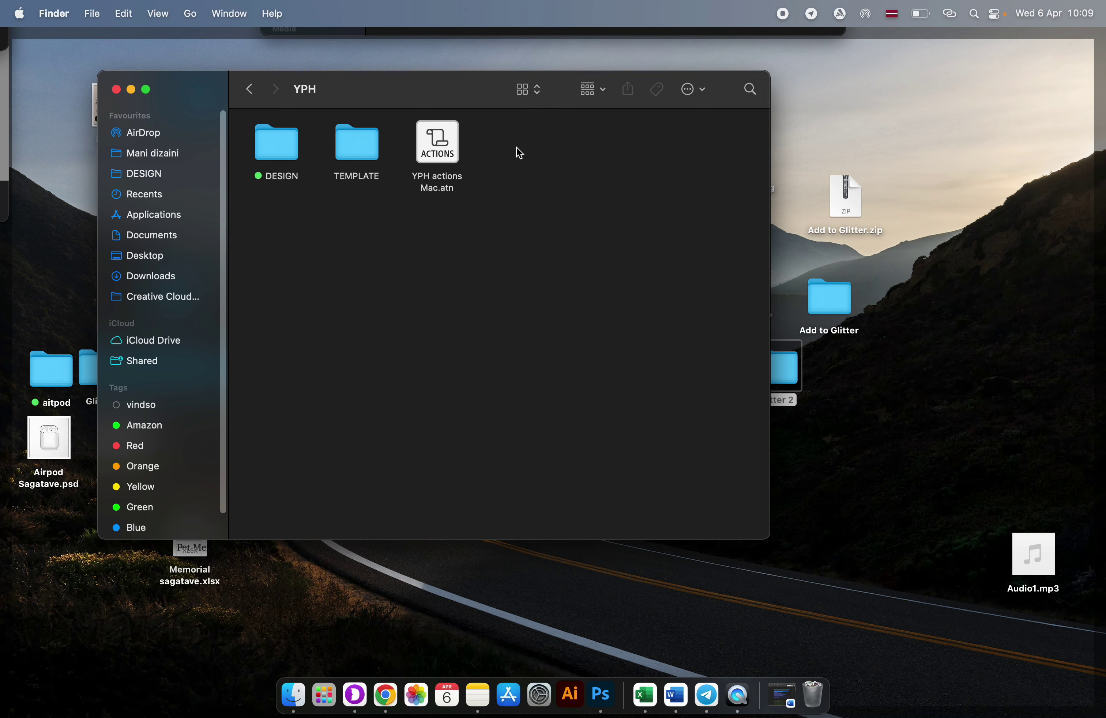
double_click(356, 142)
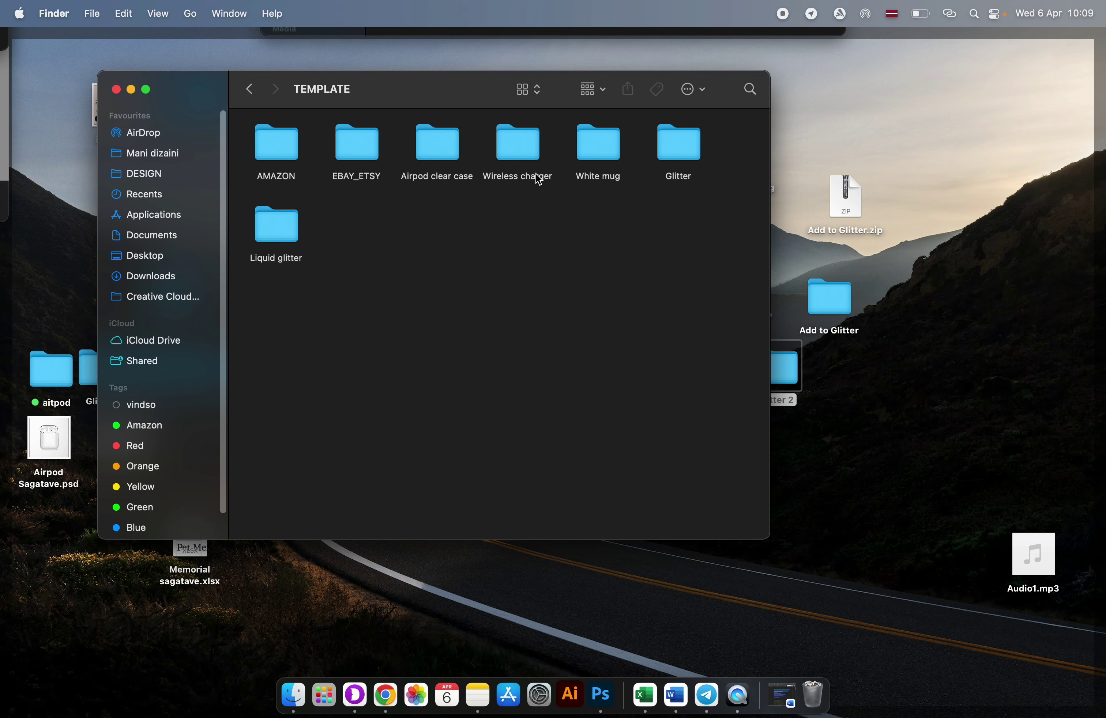
- Move the Glitter 2 folder beside the TEMPLATE window and check which files it contains
drag(787, 373, 818, 407)
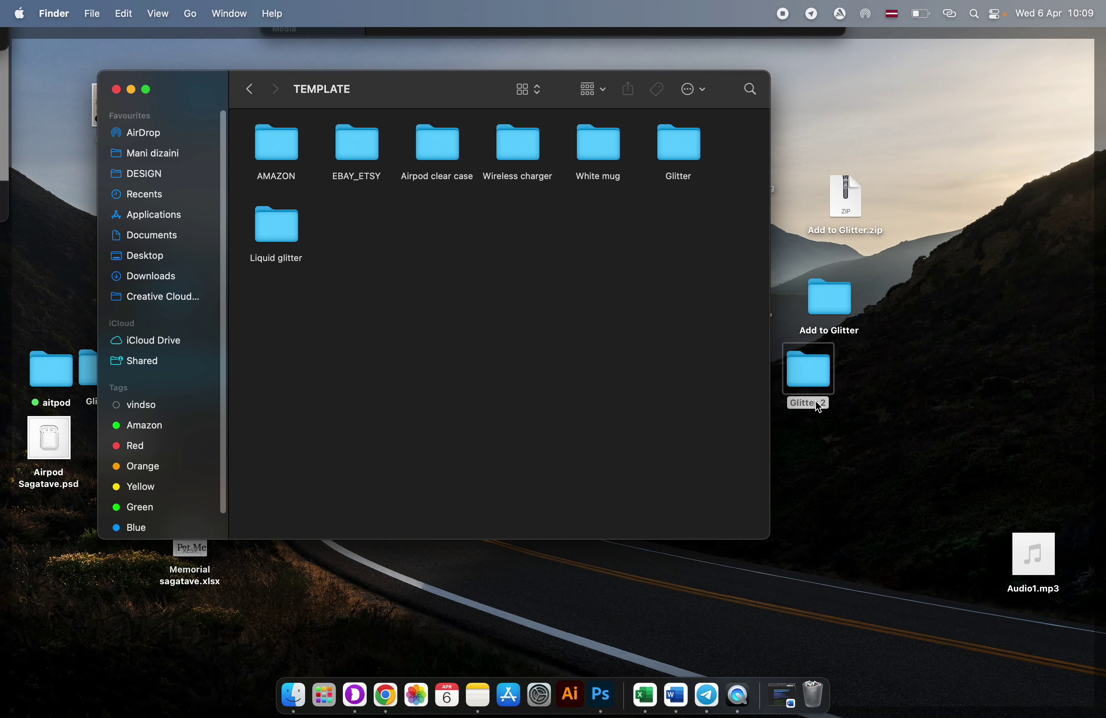
double_click(808, 373)
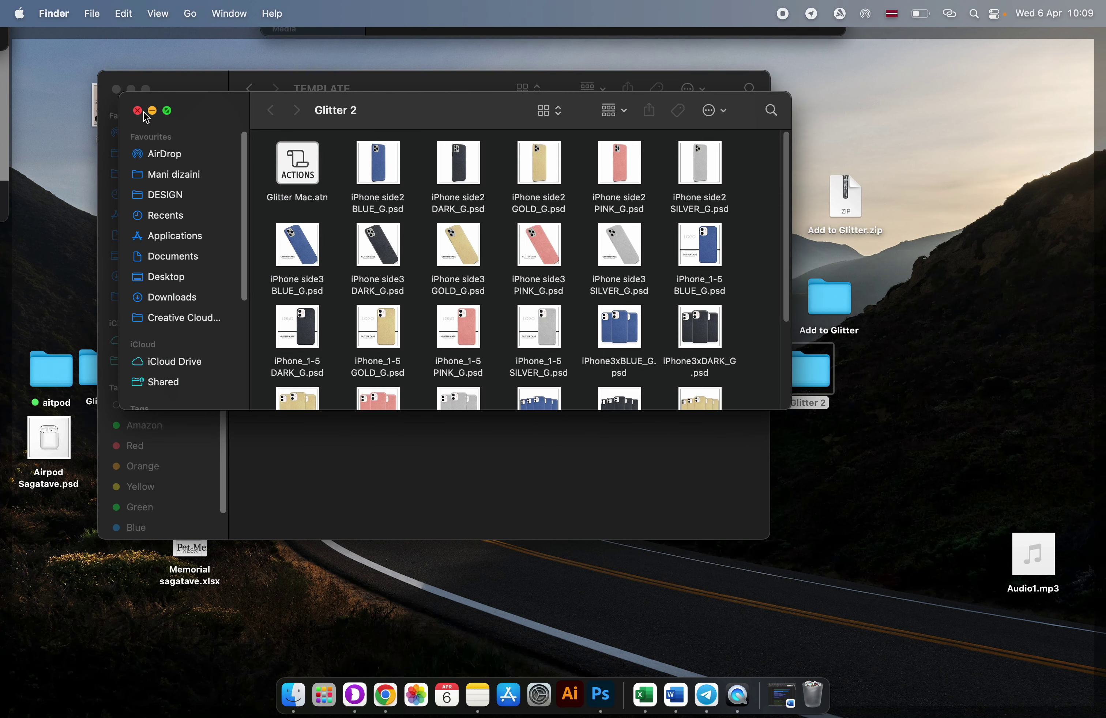
click(137, 110)
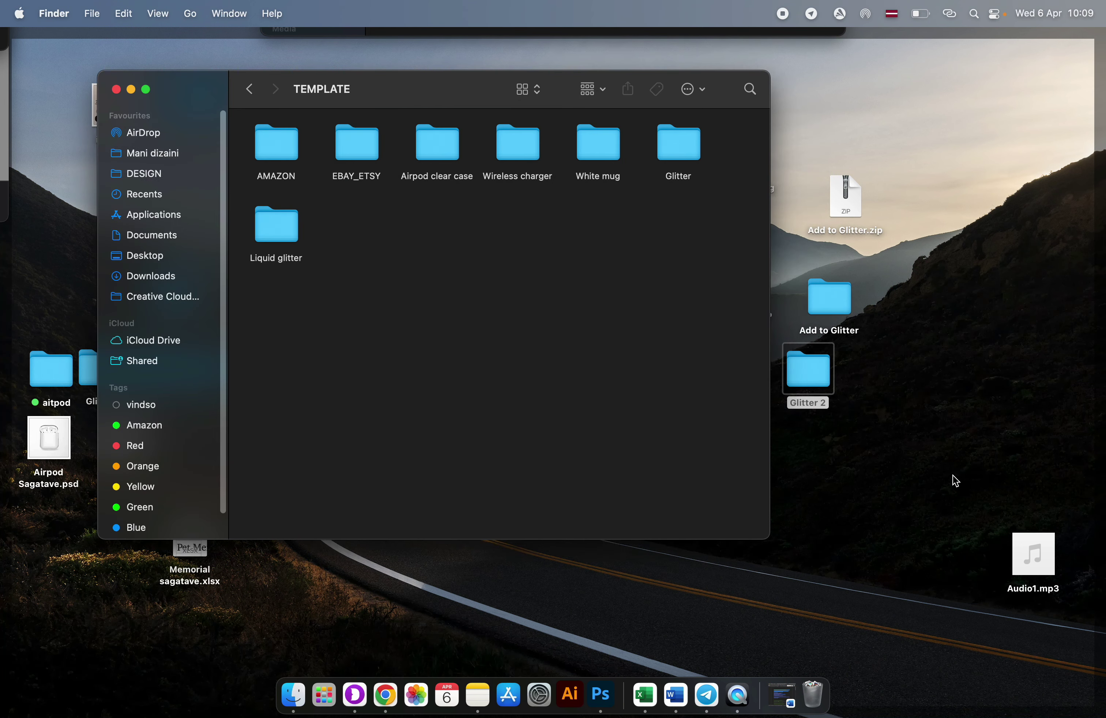
click(932, 466)
- Copy iPhone_1-5 PINK_G.psd from the Glitter folder inside TEMPLATE to the desktop
click(678, 154)
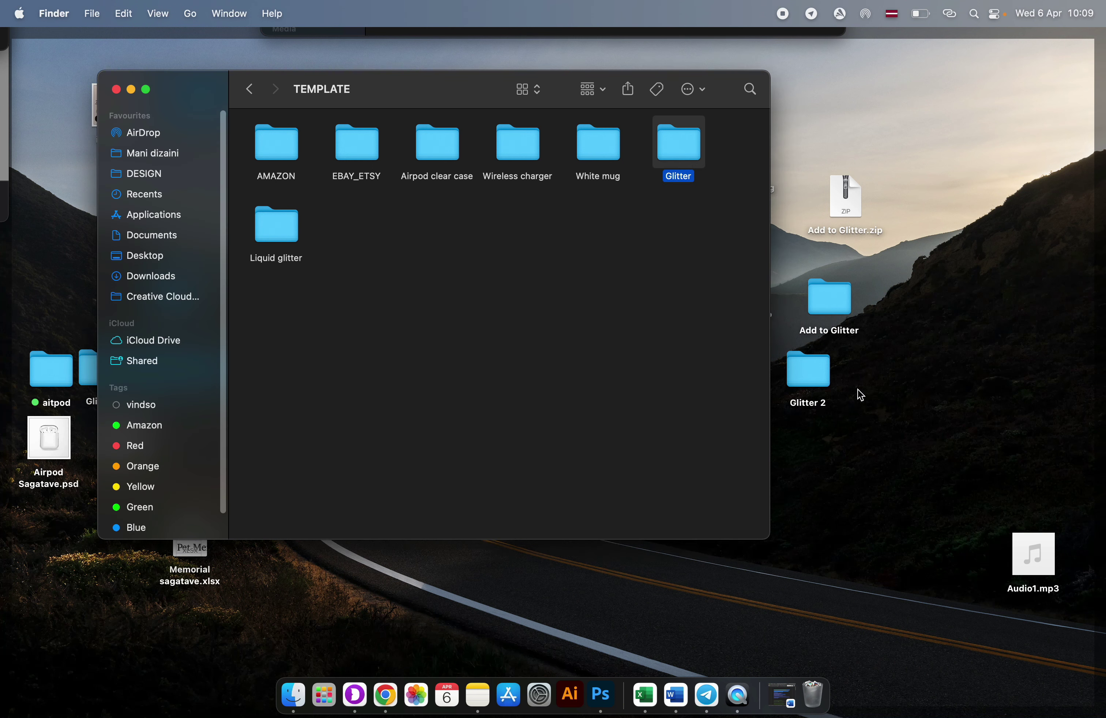
double_click(692, 149)
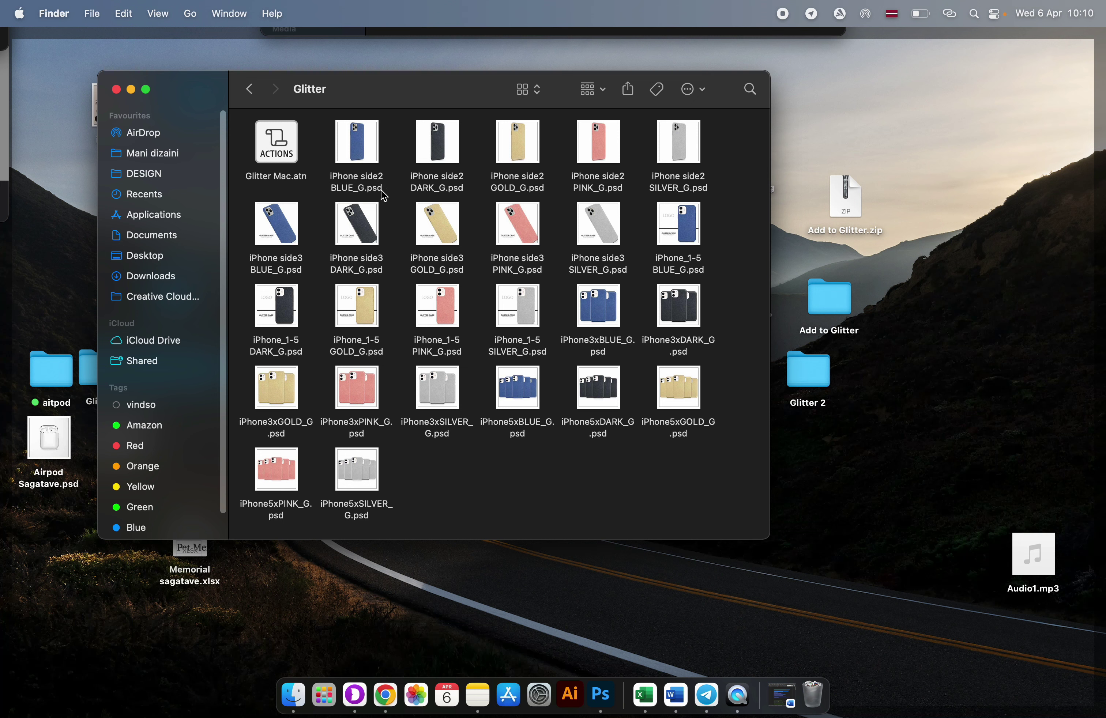
click(687, 227)
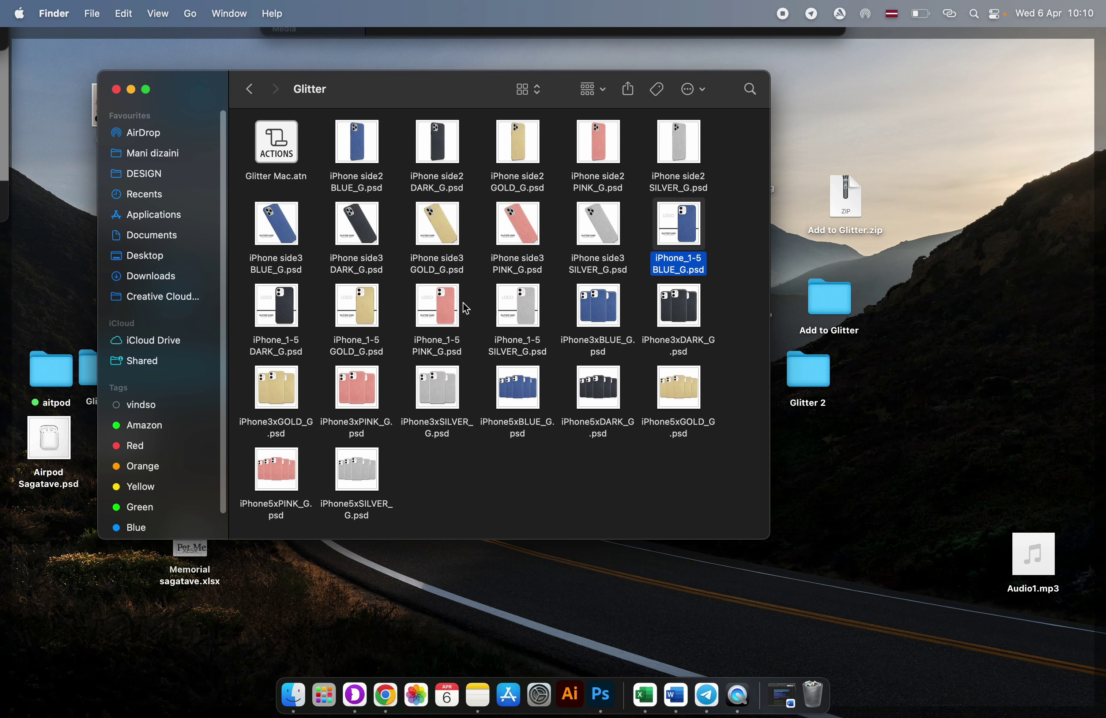
click(449, 307)
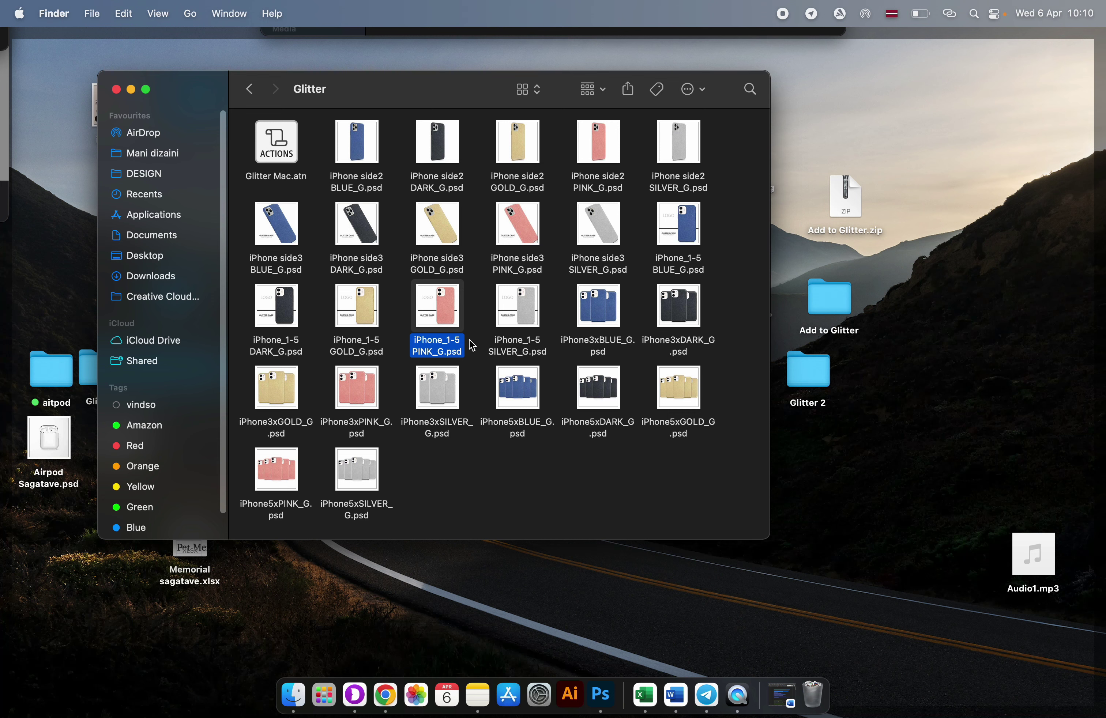
click(628, 581)
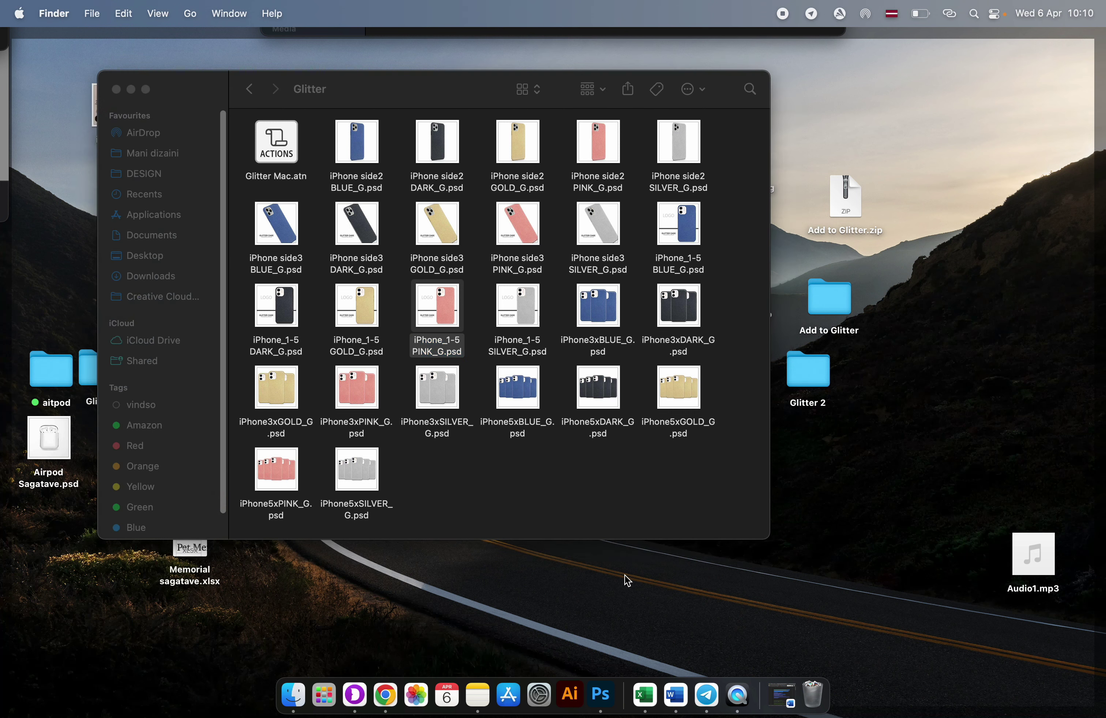
key(super+v)
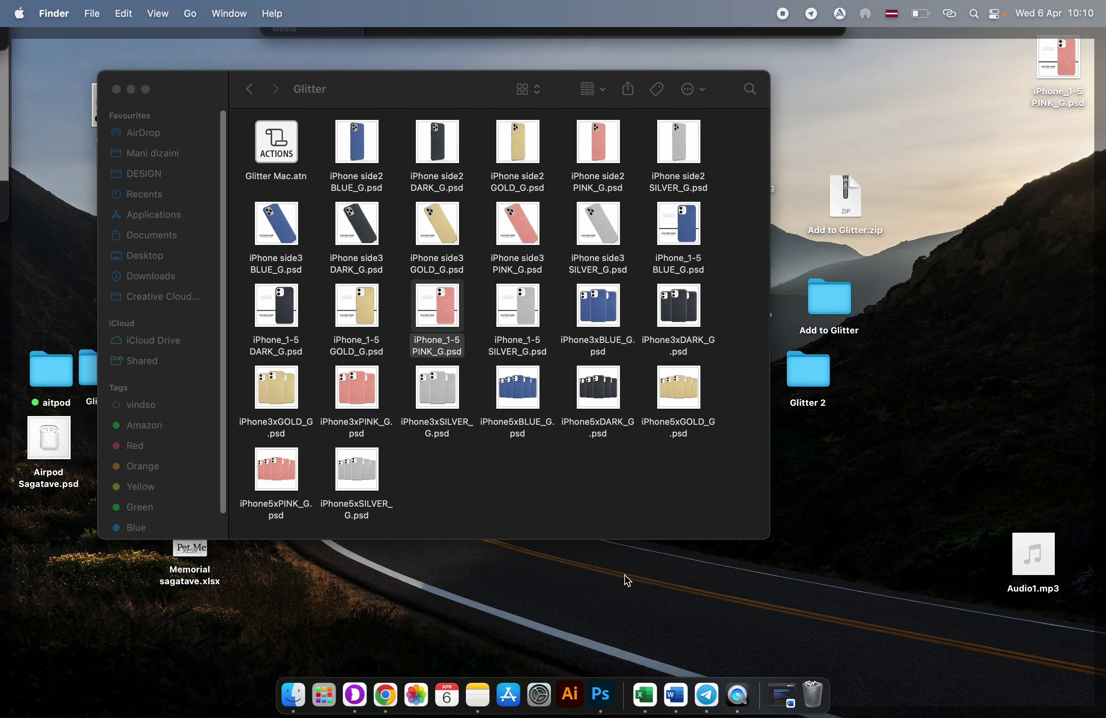
- Close the Glitter folder window, move iPhone_1-5 PINK_G.psd beside the other PSD files on the desktop and rename it Glitter sagatve.psd
click(116, 90)
drag(1057, 59, 467, 444)
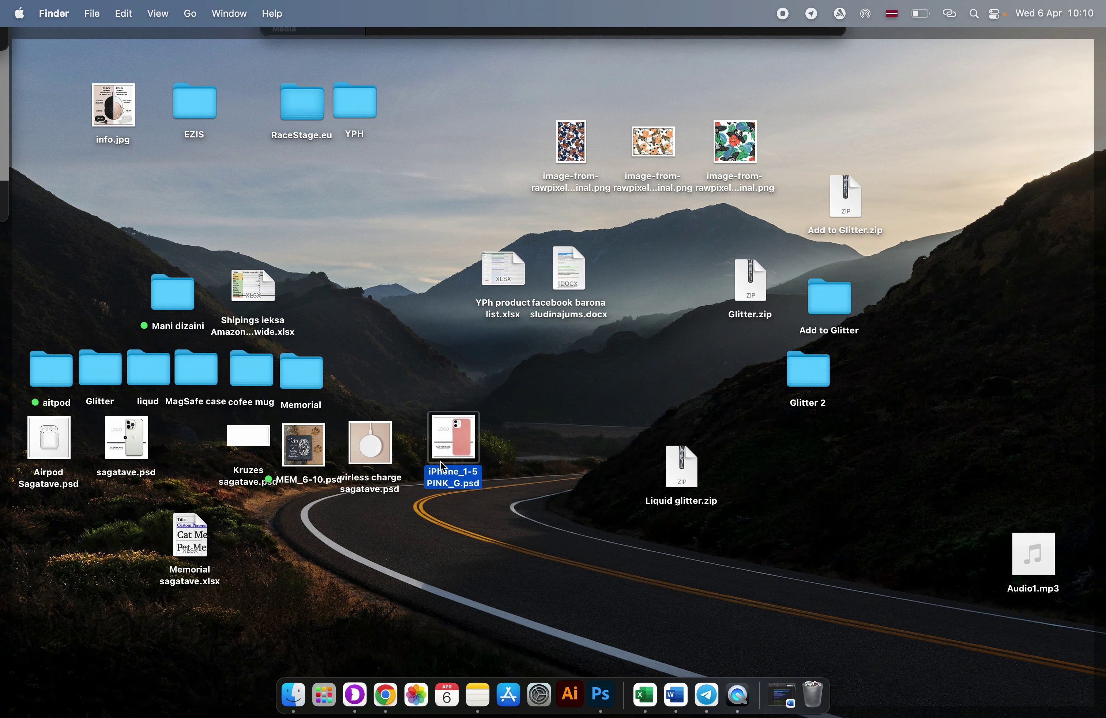
click(463, 484)
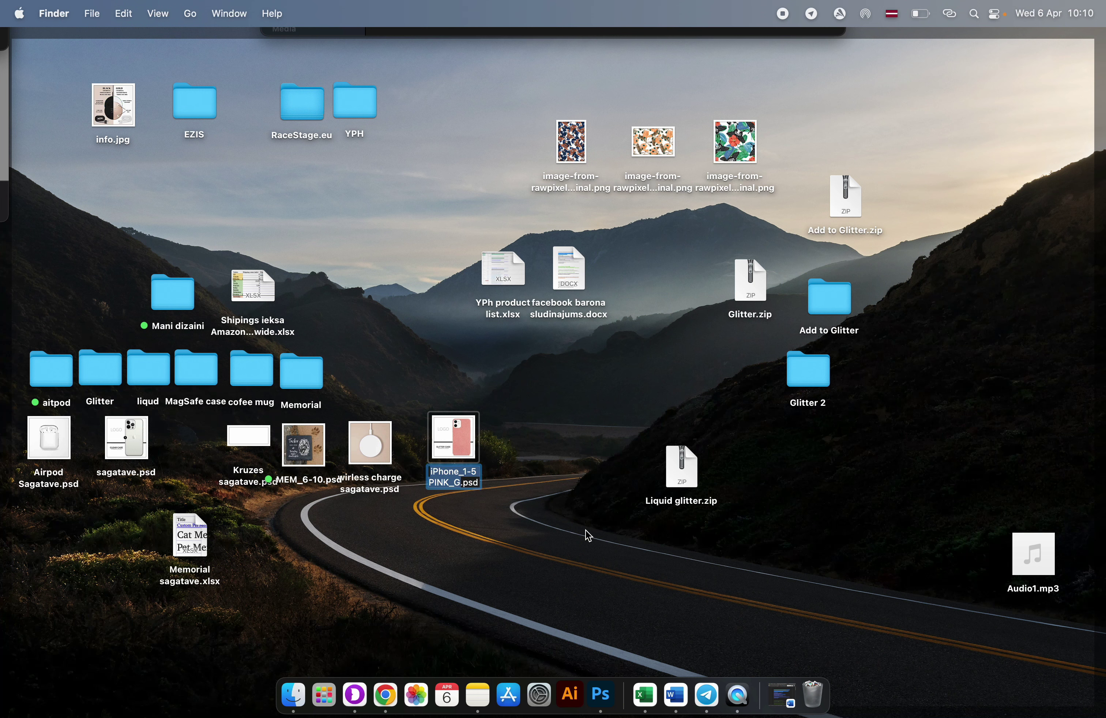
text(Glitter saga)
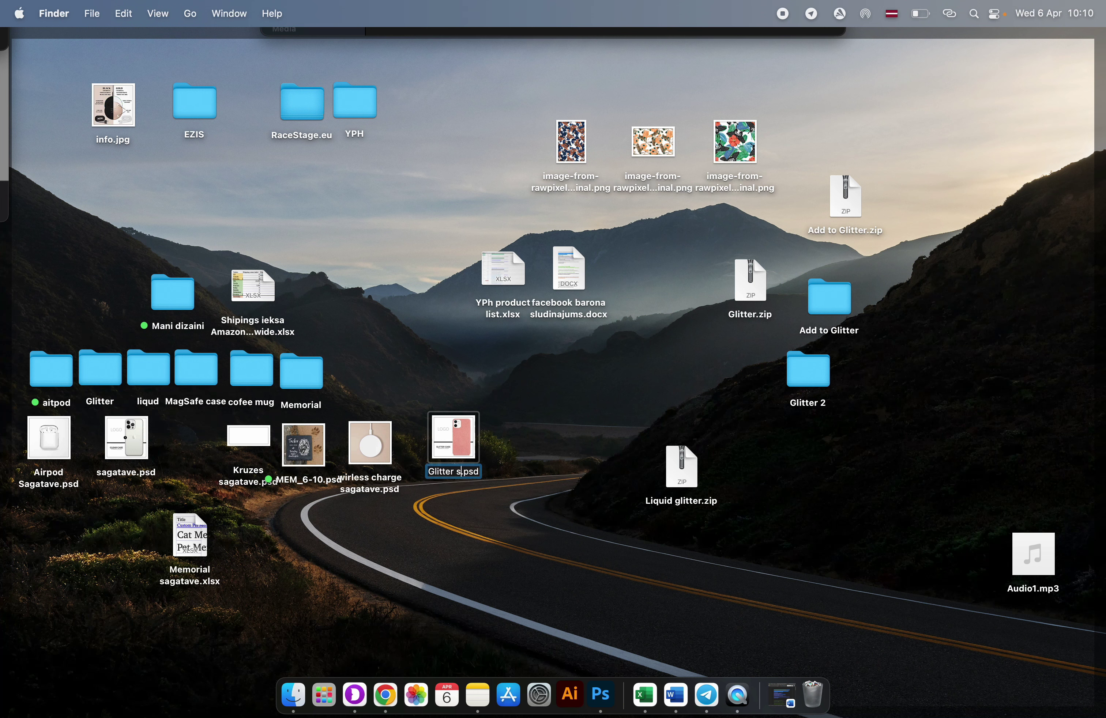
text(tve)
click(635, 571)
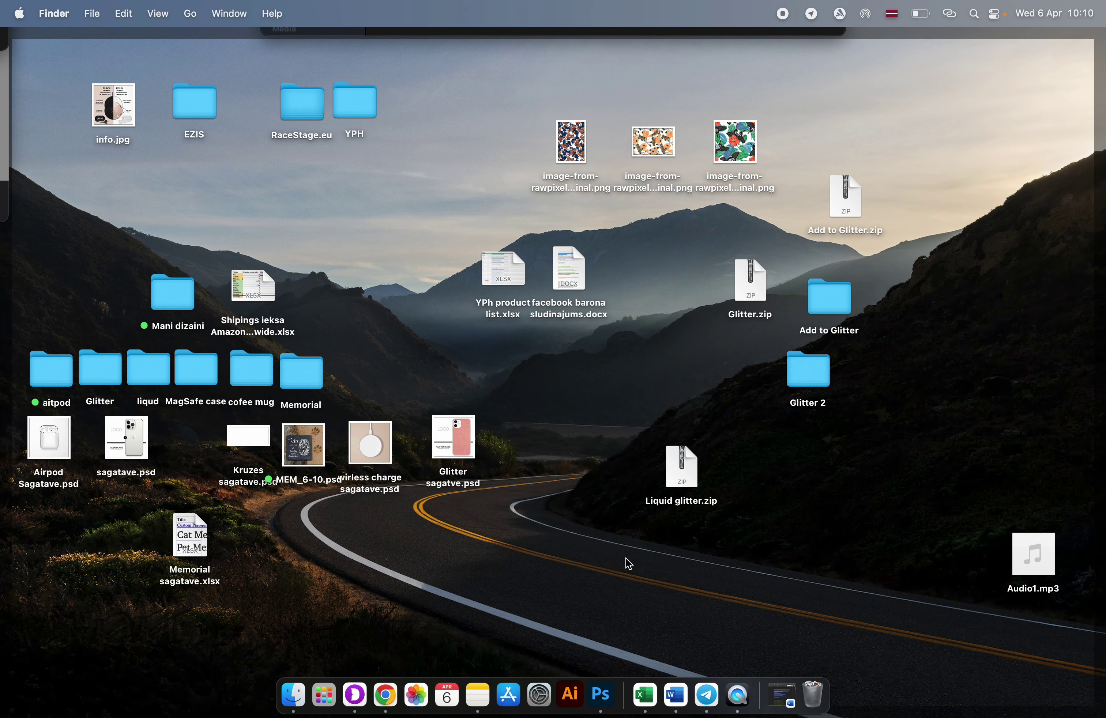
- Open Glitter sagatve.psd in Photoshop, bring the application window fully into view and show the document's layers
double_click(462, 439)
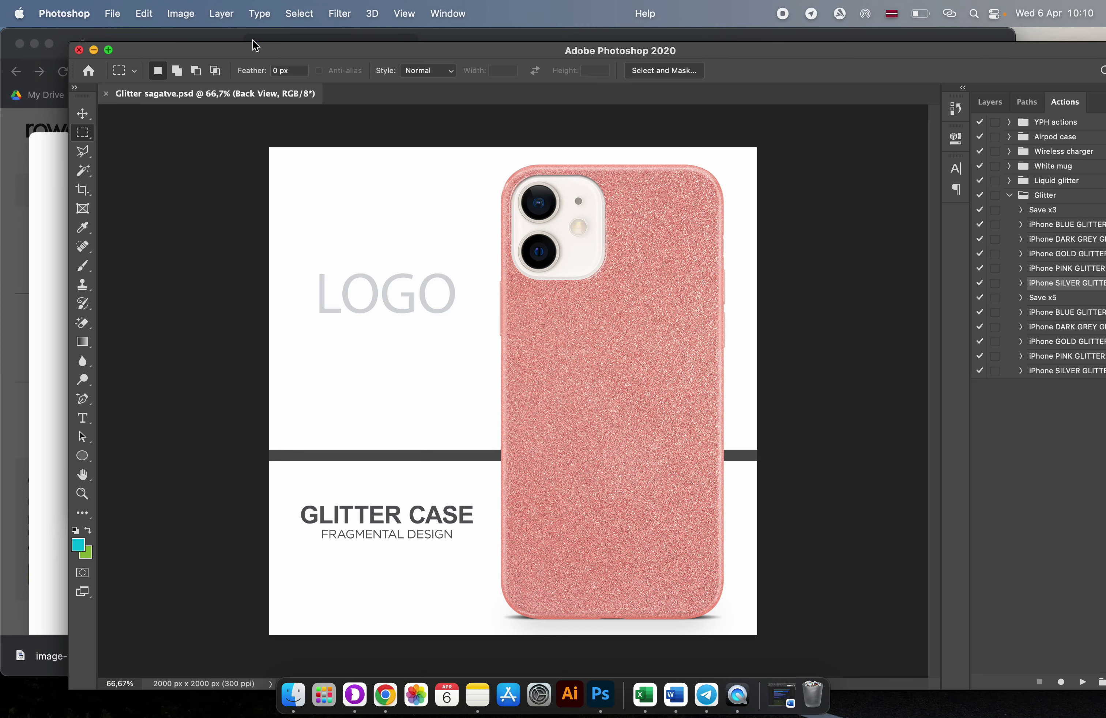
drag(304, 56, 236, 42)
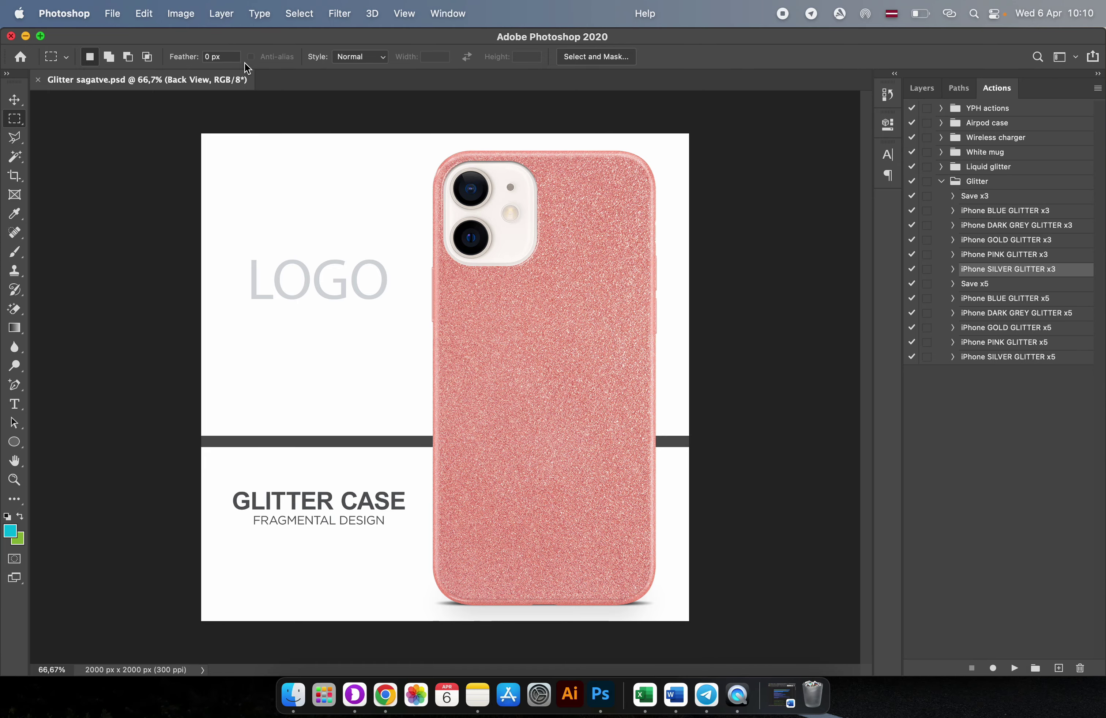
click(922, 88)
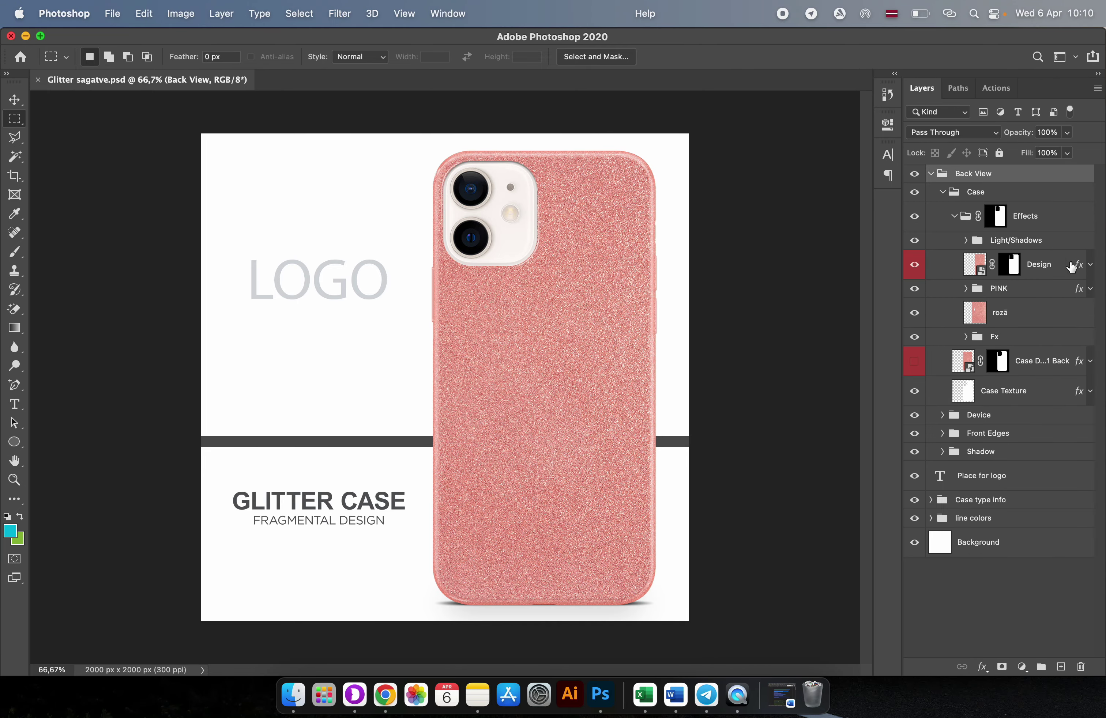
click(410, 17)
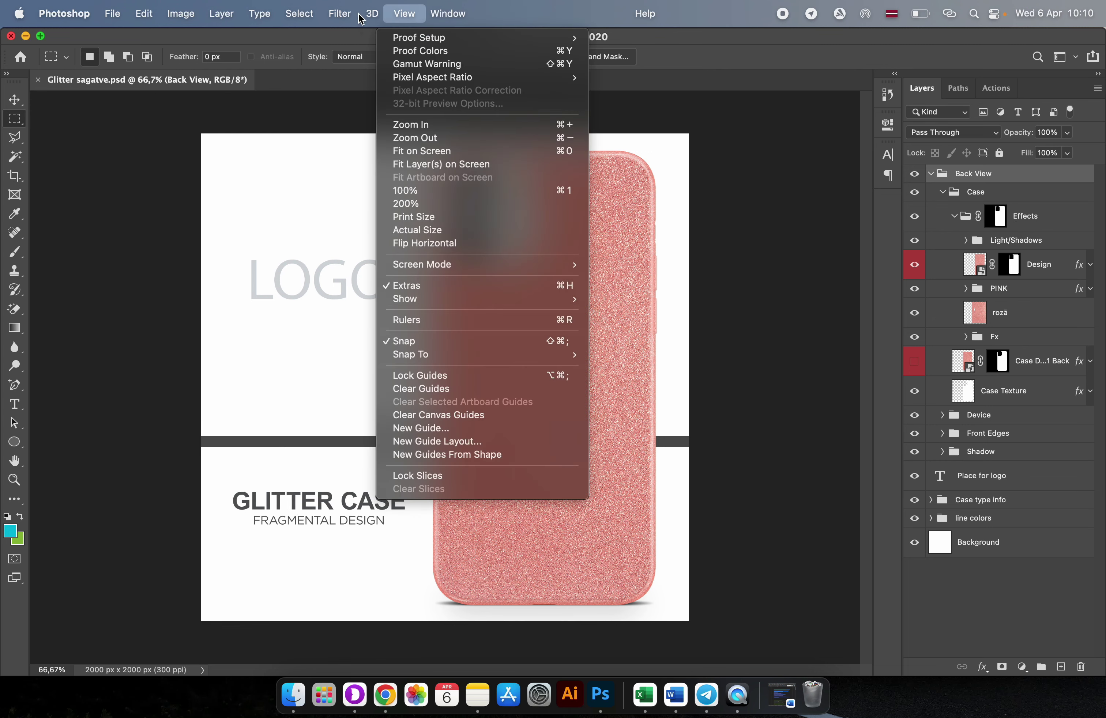
mouse_move(446, 19)
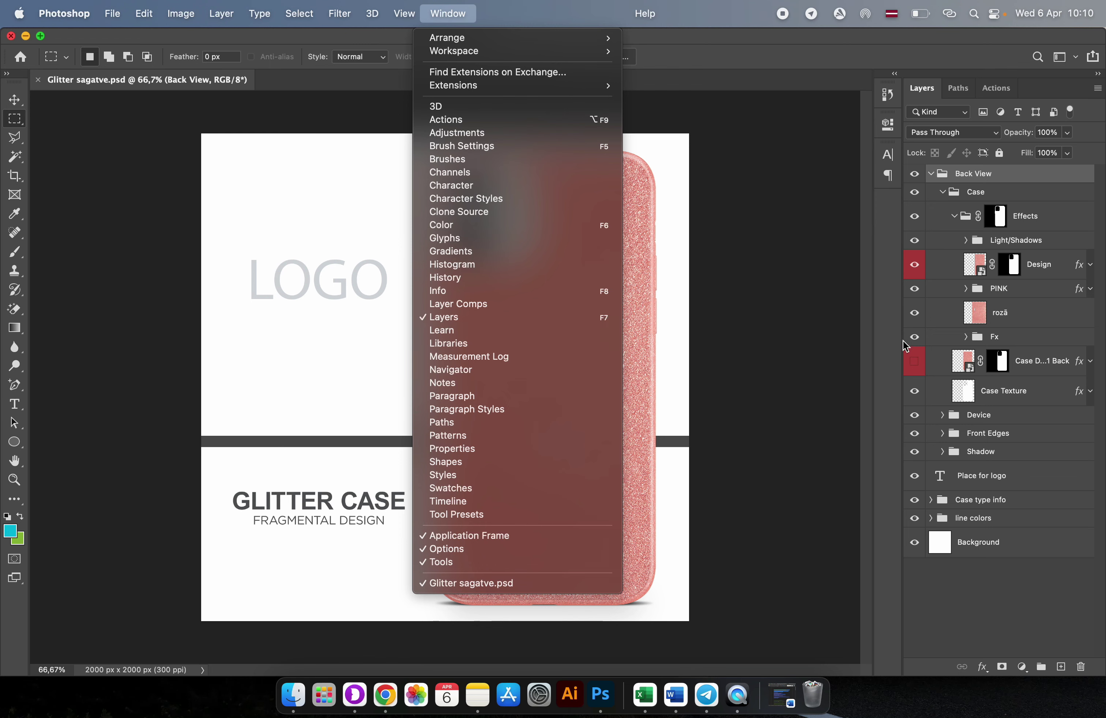
click(990, 602)
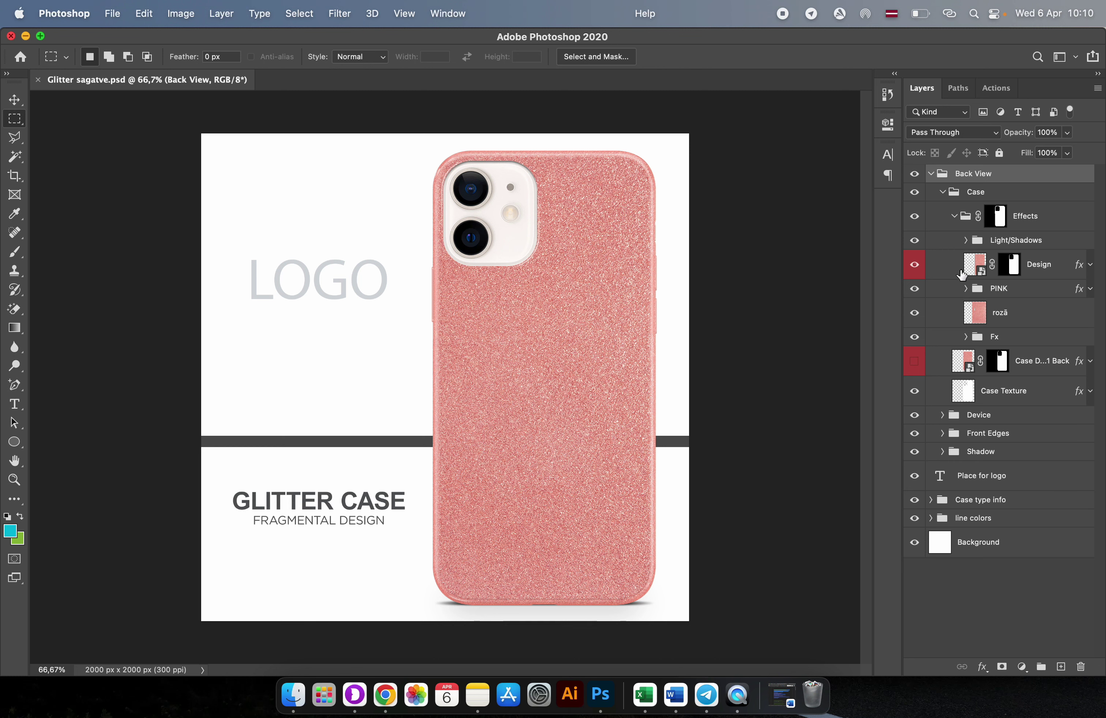
- Open the contents of the Design smart object and place the blue-leaf moth rawpixel image from the desktop into it
click(974, 267)
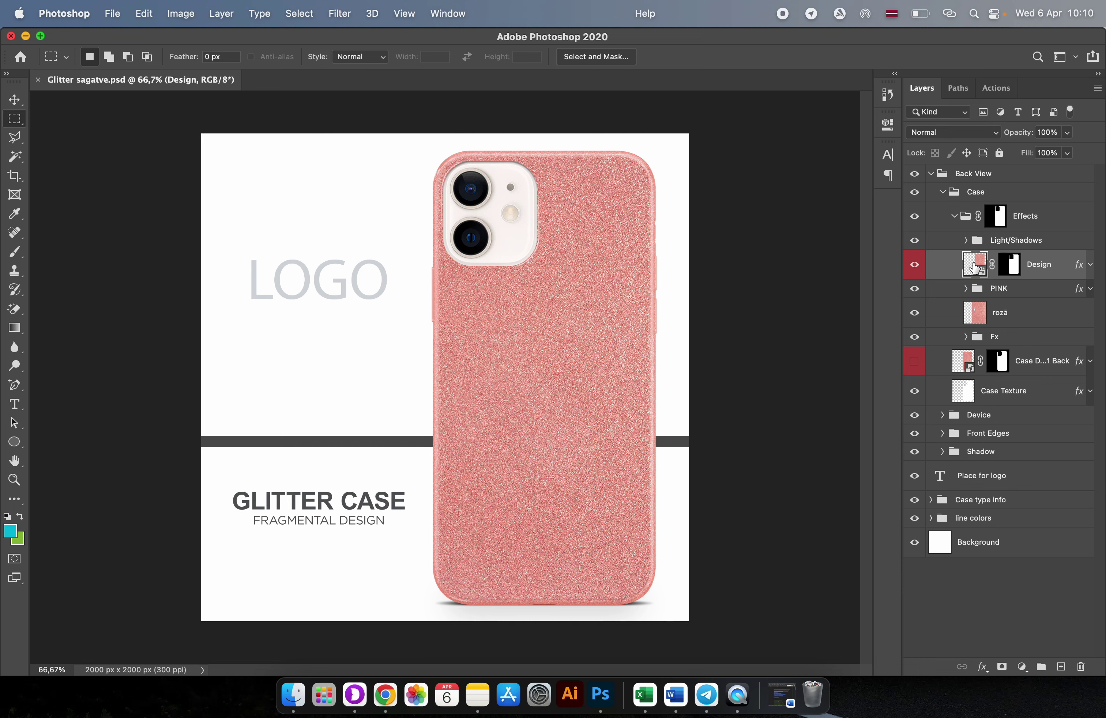
double_click(974, 266)
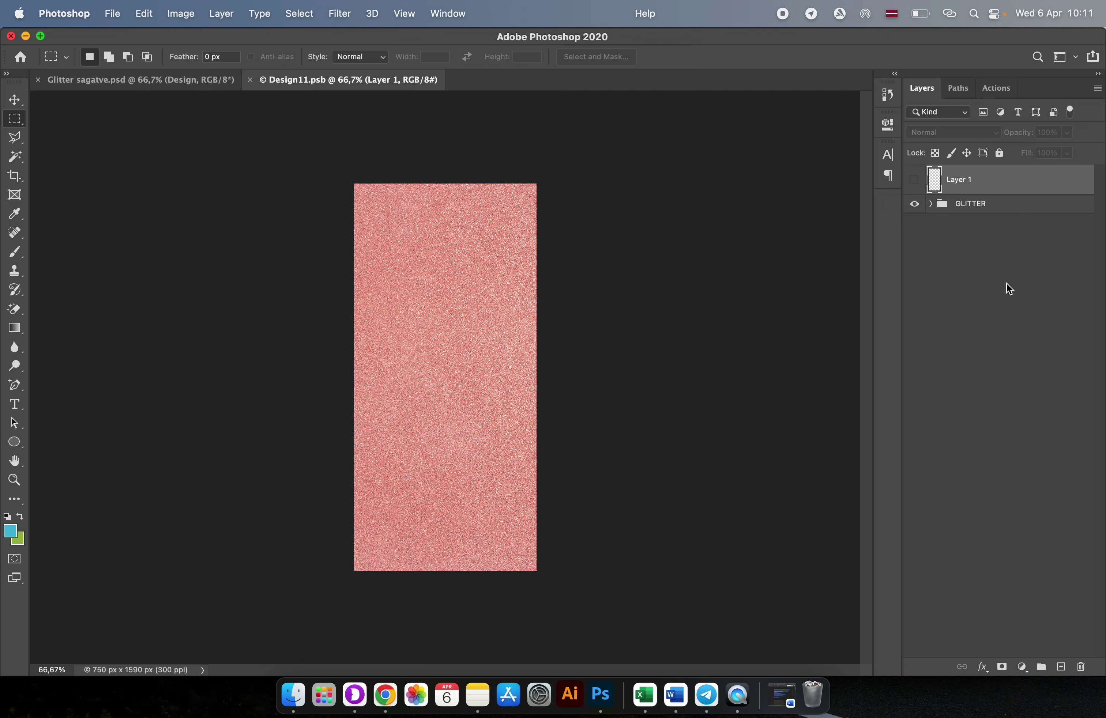
key(F11)
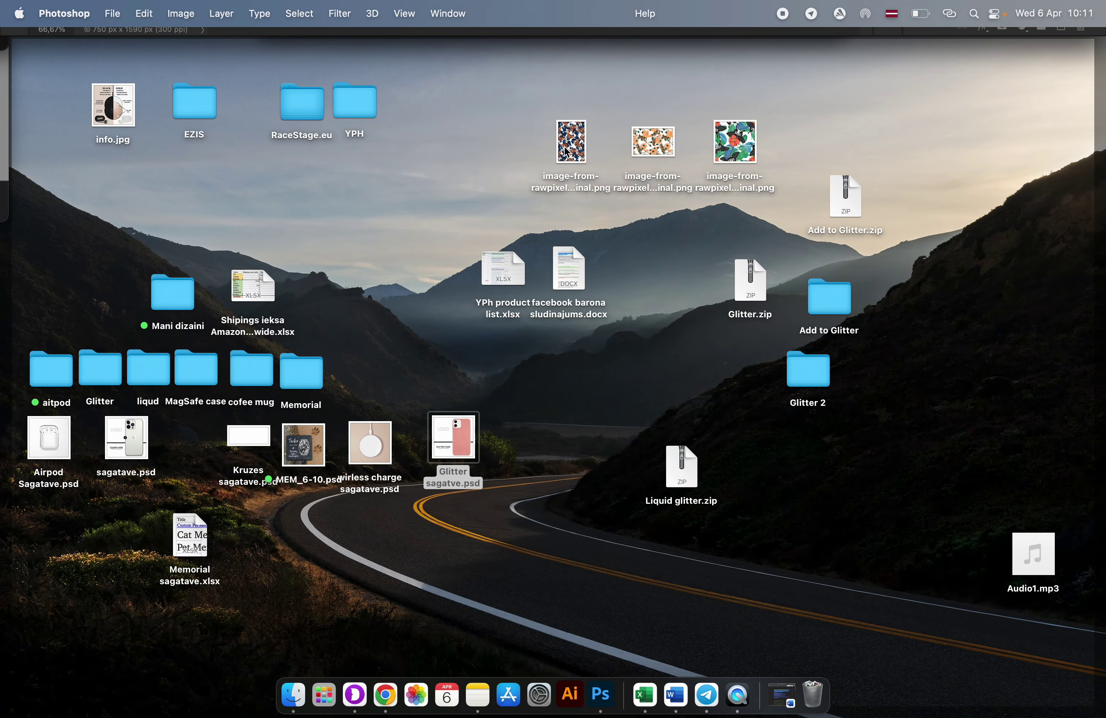
drag(566, 151, 498, 295)
key(F11)
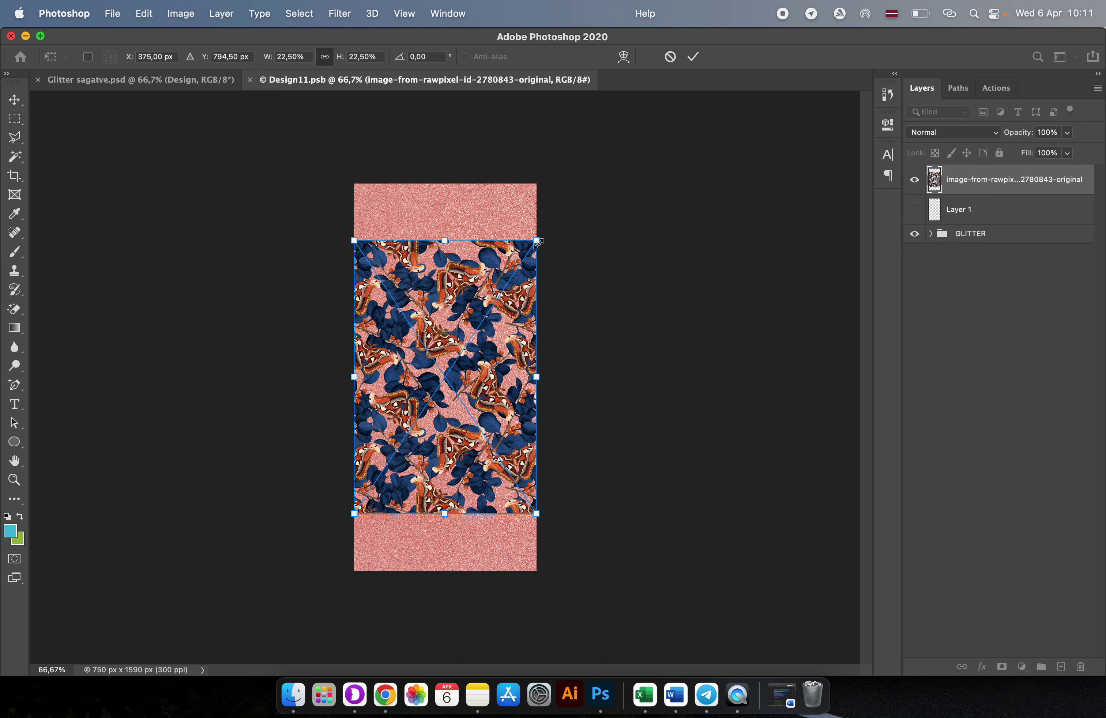
- Enlarge the placed blue-leaf pattern proportionally to about 32.3% so it covers the whole canvas, and commit the placement
drag(536, 241, 629, 204)
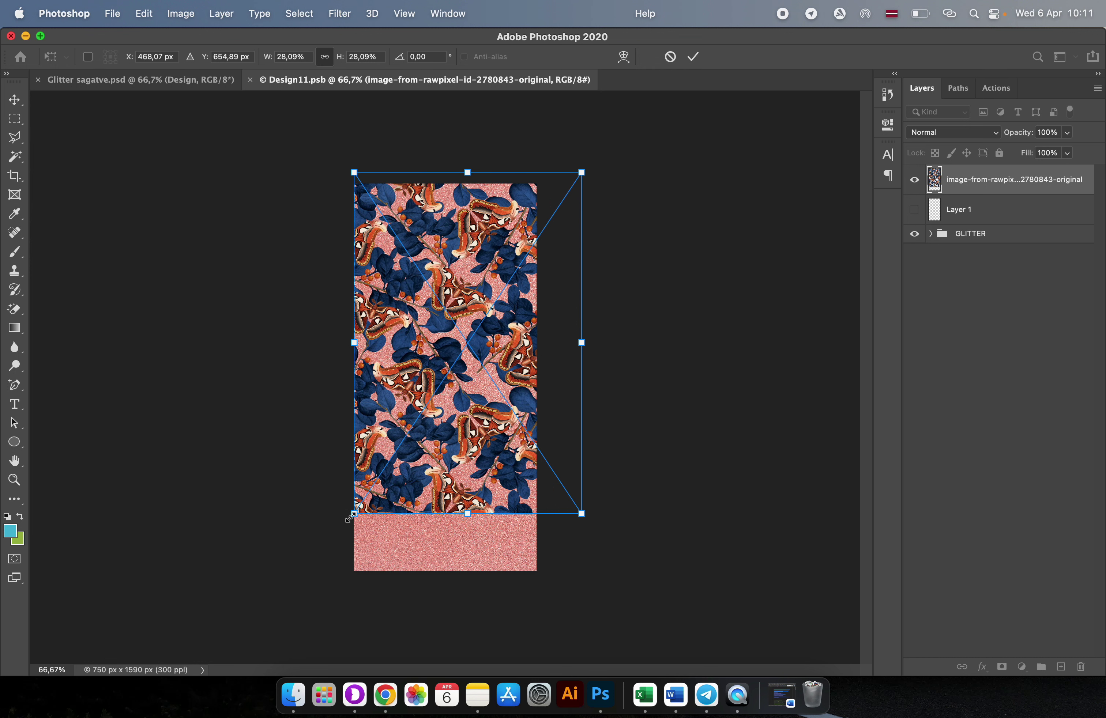
drag(350, 517, 313, 576)
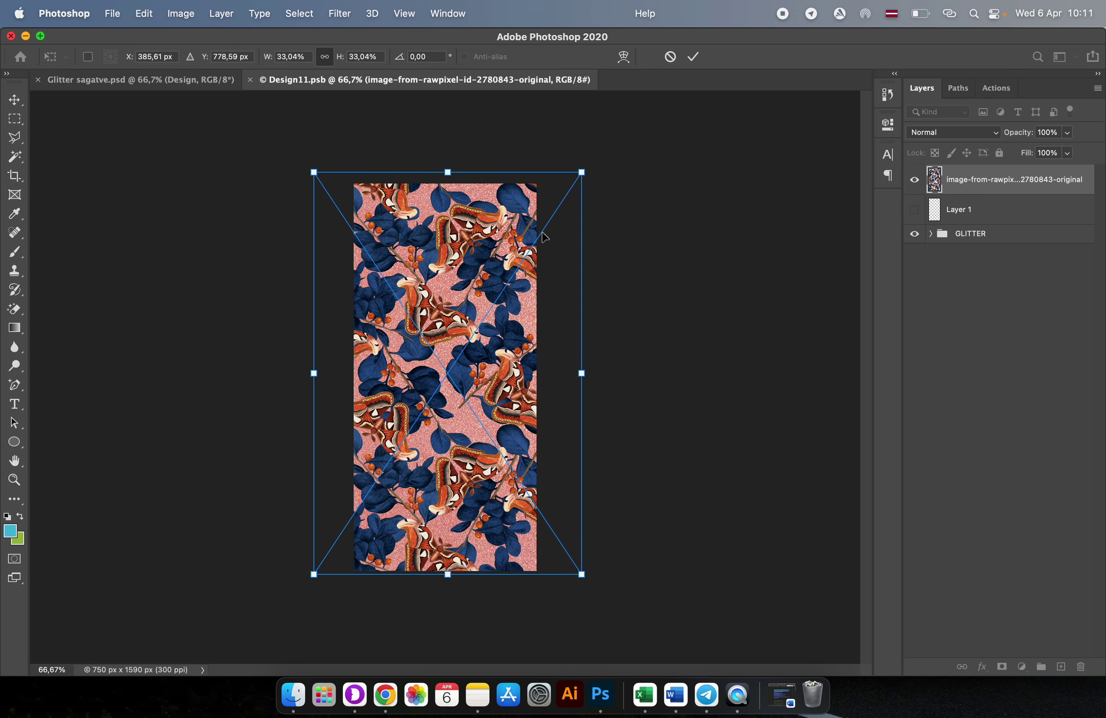
drag(583, 172, 576, 183)
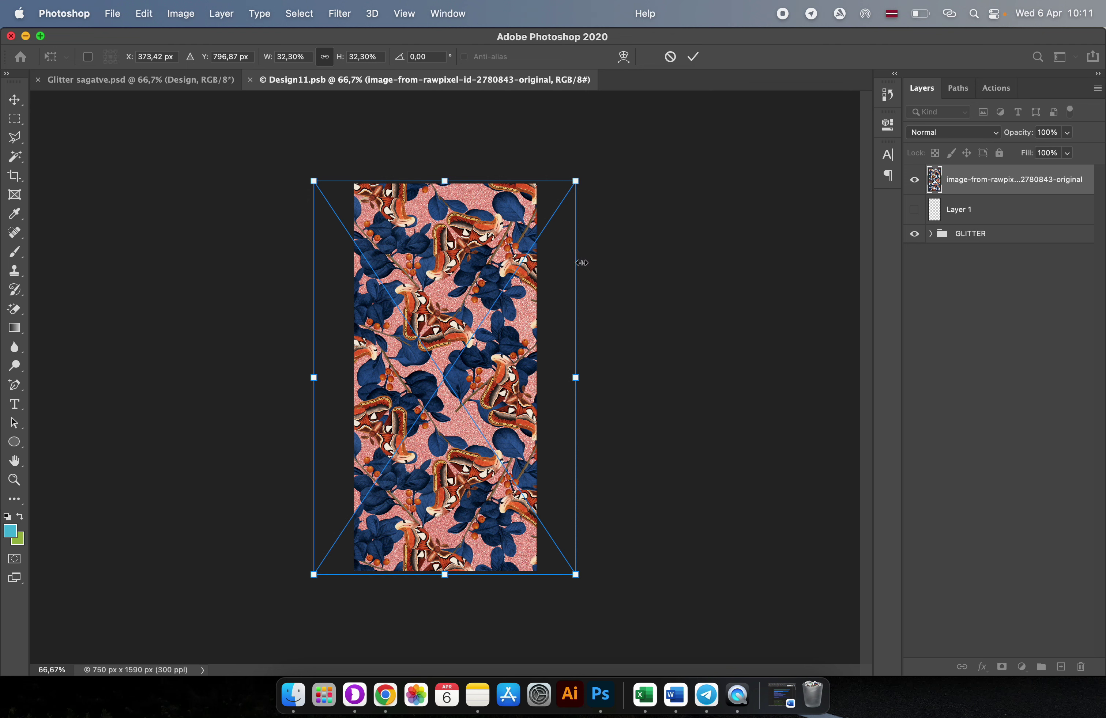
key(Return)
key(m)
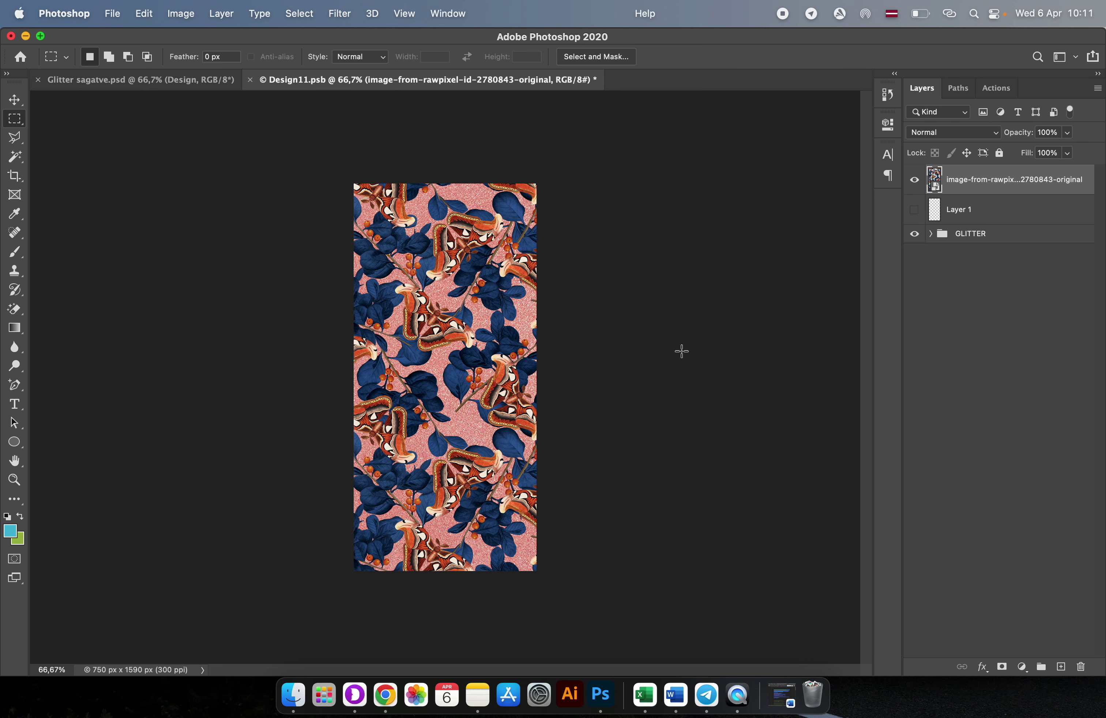
- Save Design11.psb and check the pattern on the phone case in Glitter sagatve.psd
key(super+s)
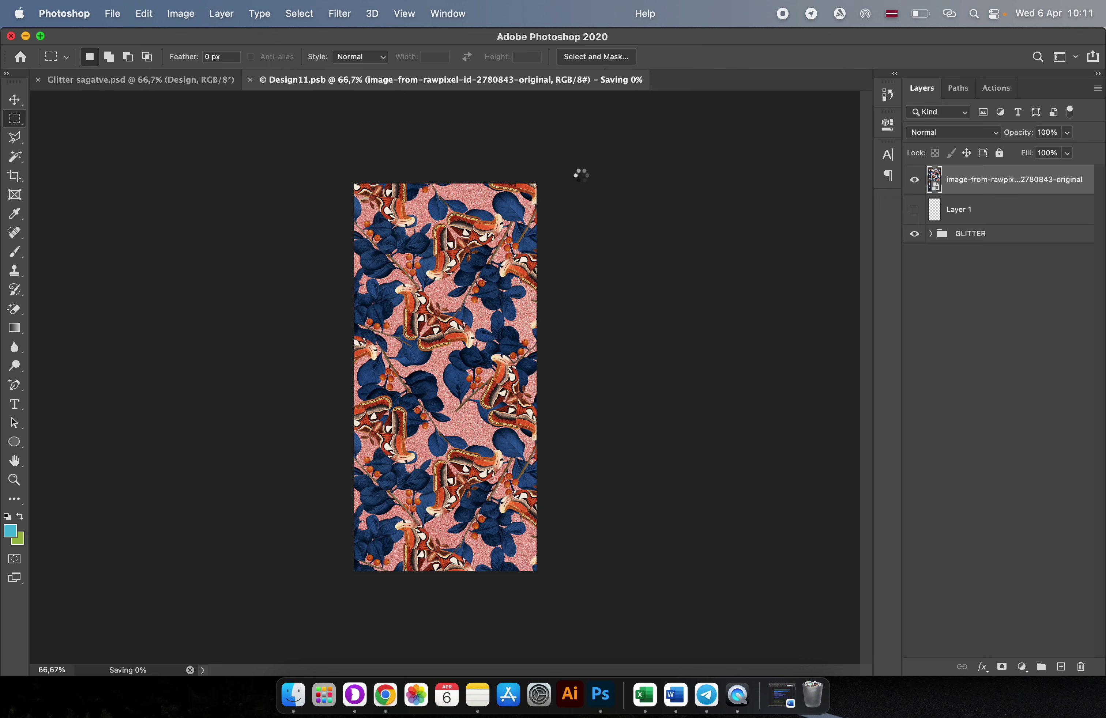
click(167, 73)
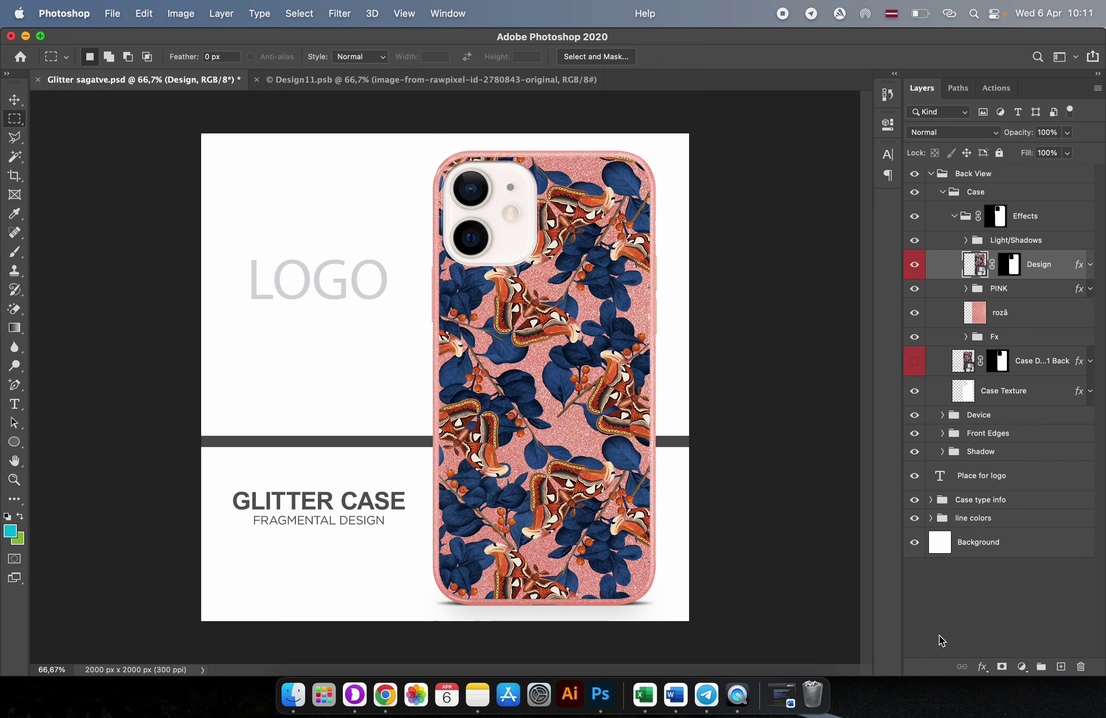
- Return to Design11.psb and add three new empty groups above the pattern layer
click(359, 83)
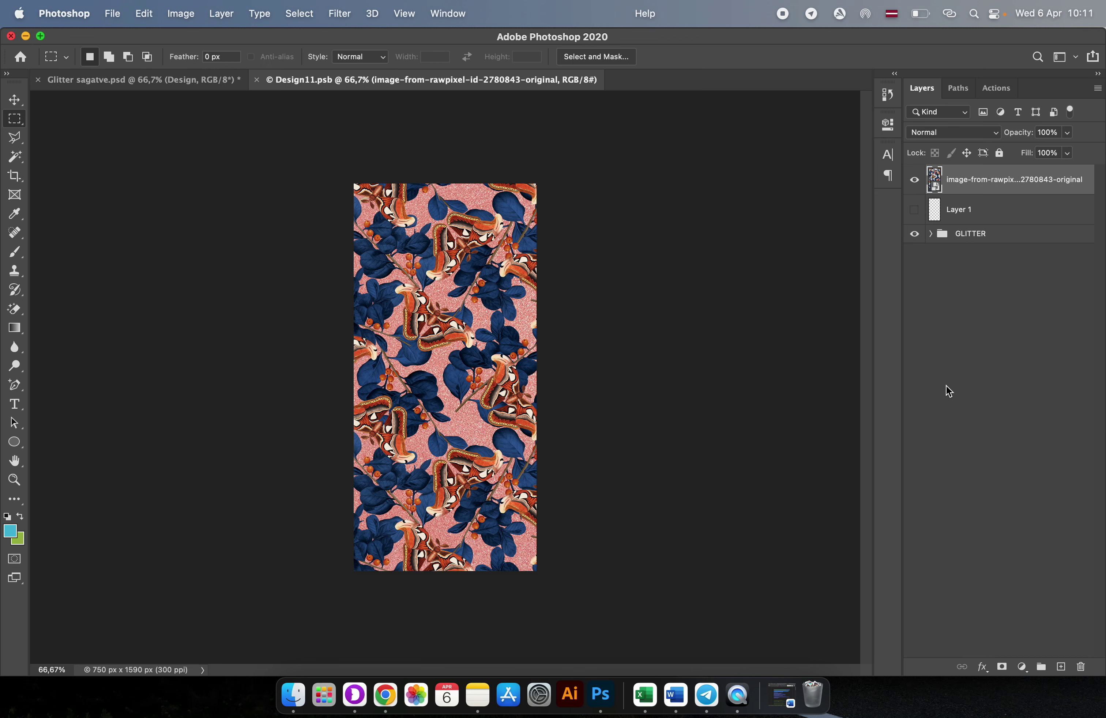
click(1041, 667)
click(1041, 666)
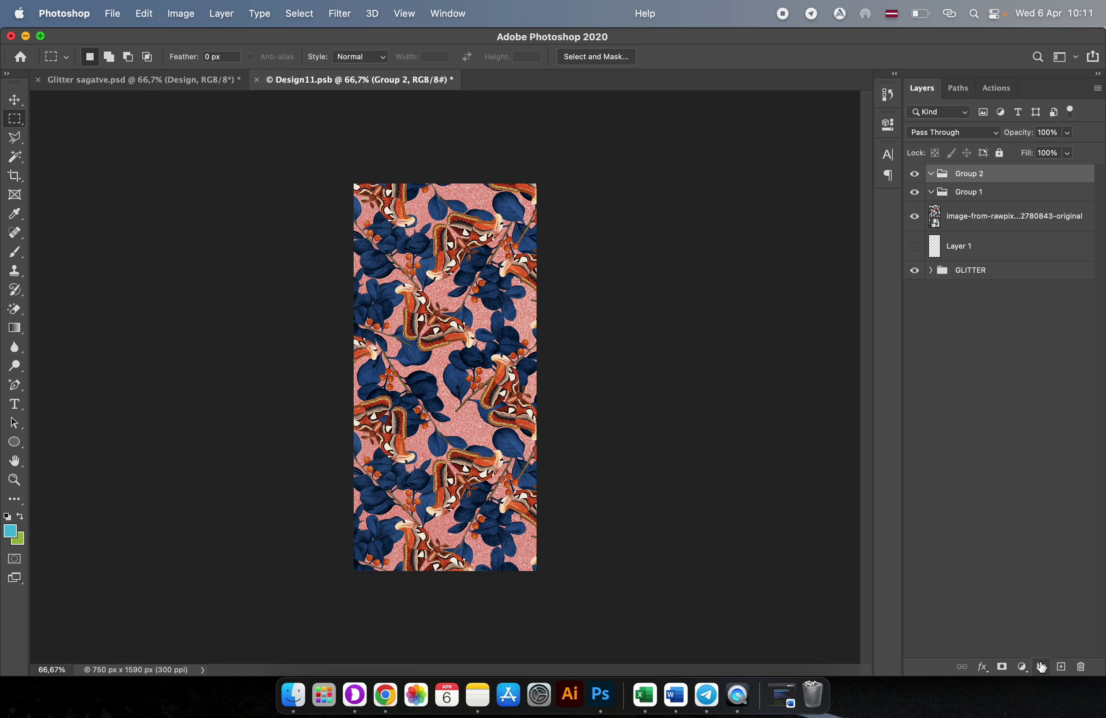
click(1041, 667)
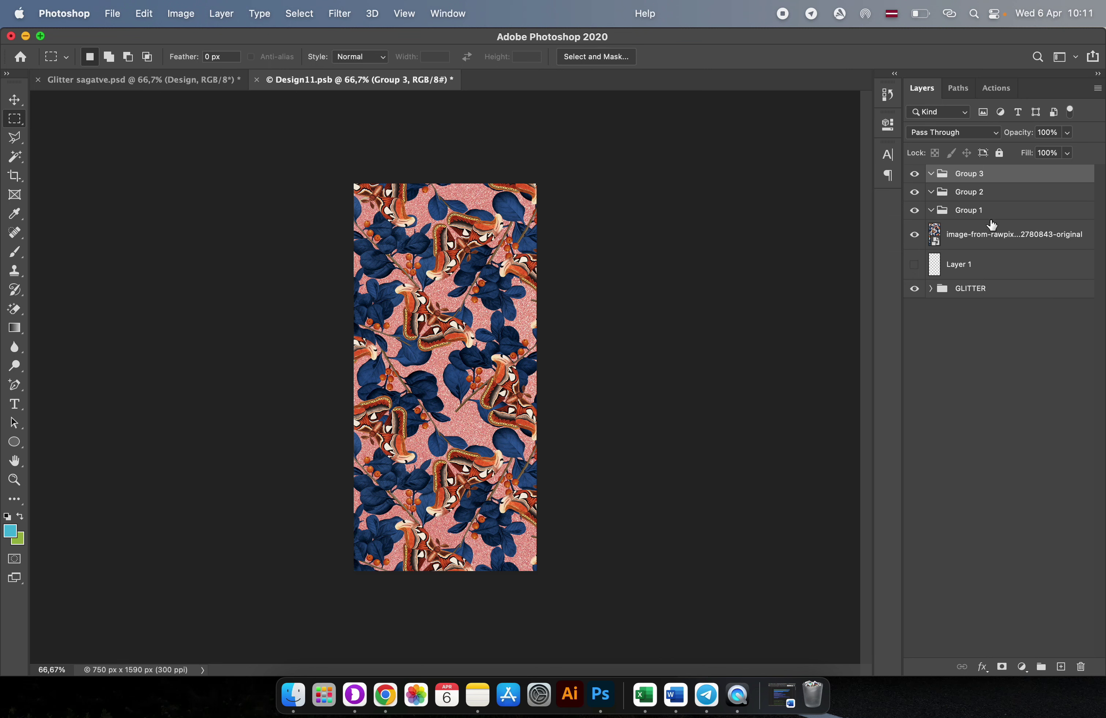
- Put the blue-leaf pattern layer into Group 1, then collapse and hide that group
mouse_move(964, 237)
mouse_down()
mouse_move(970, 215)
mouse_move(980, 241)
mouse_move(970, 215)
mouse_up()
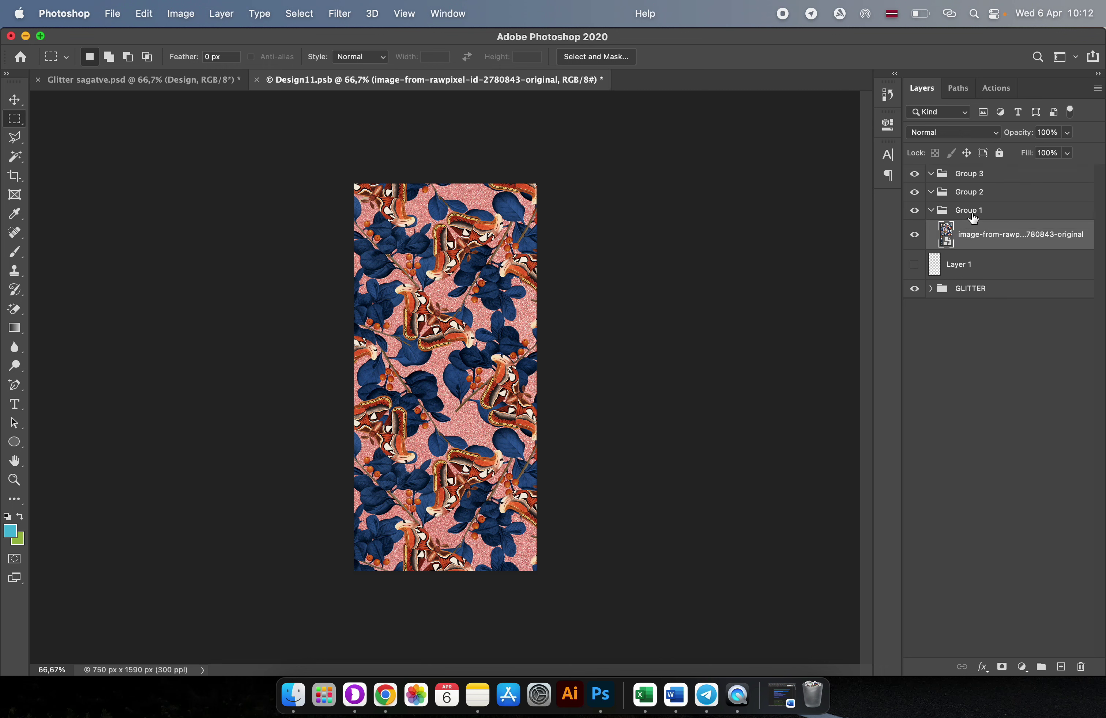
click(932, 212)
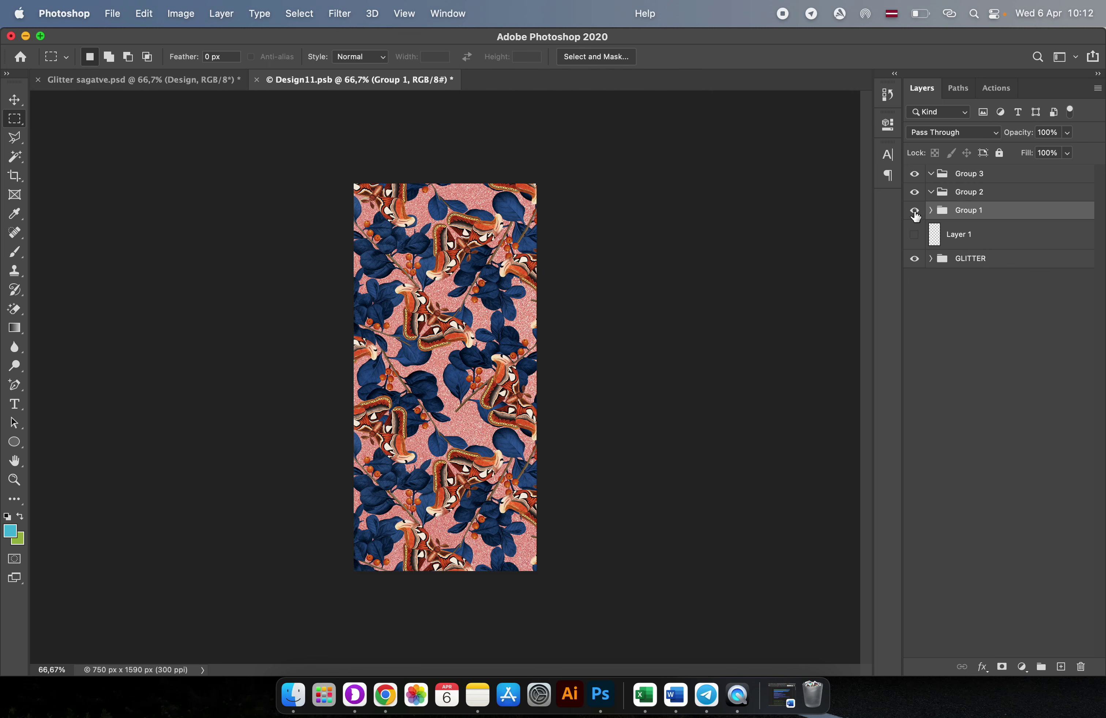
click(914, 210)
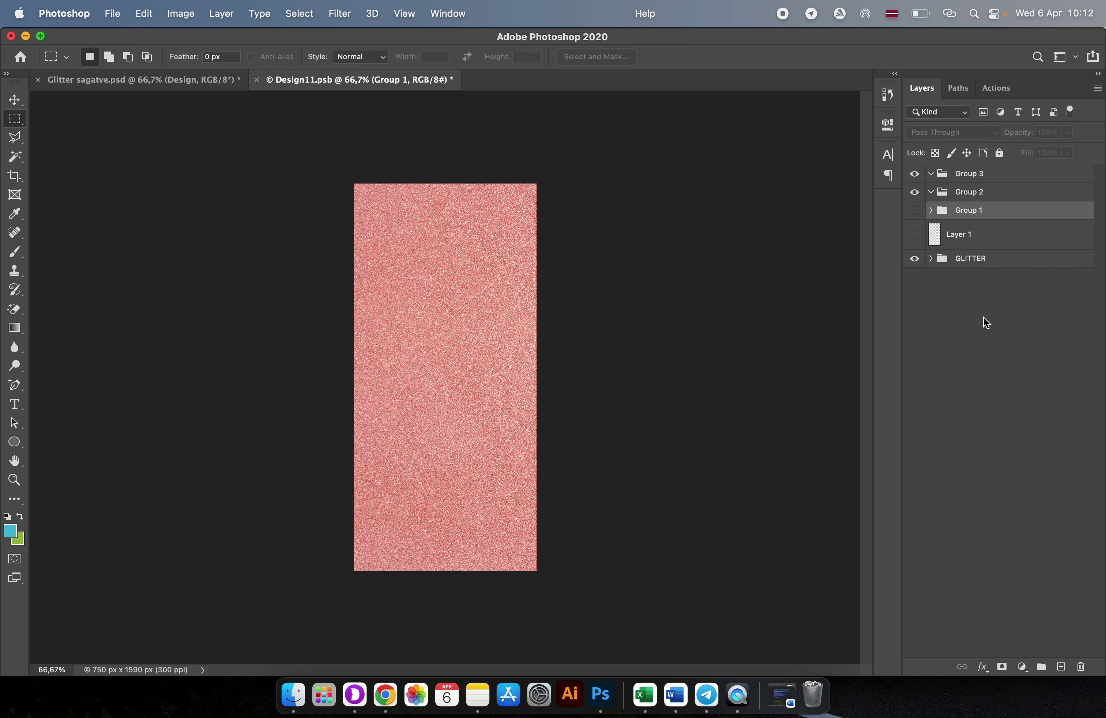
- Place the orange flower and dragonfly rawpixel image from the desktop above Group 2 and rotate it 90° clockwise
click(974, 199)
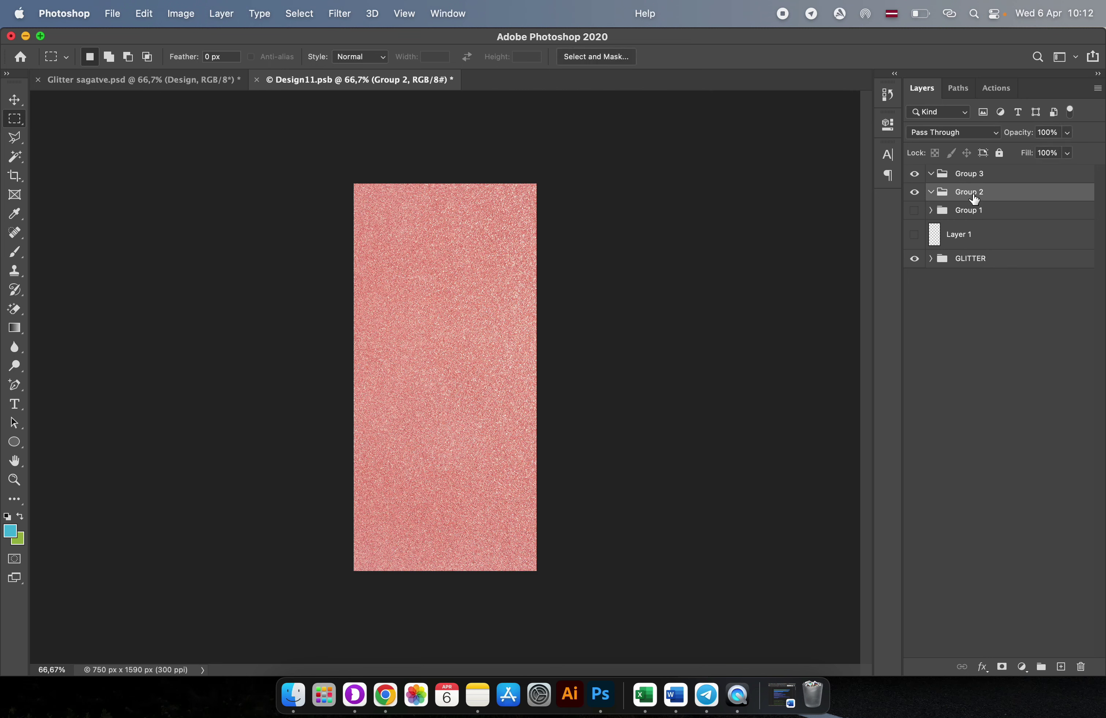
key(F11)
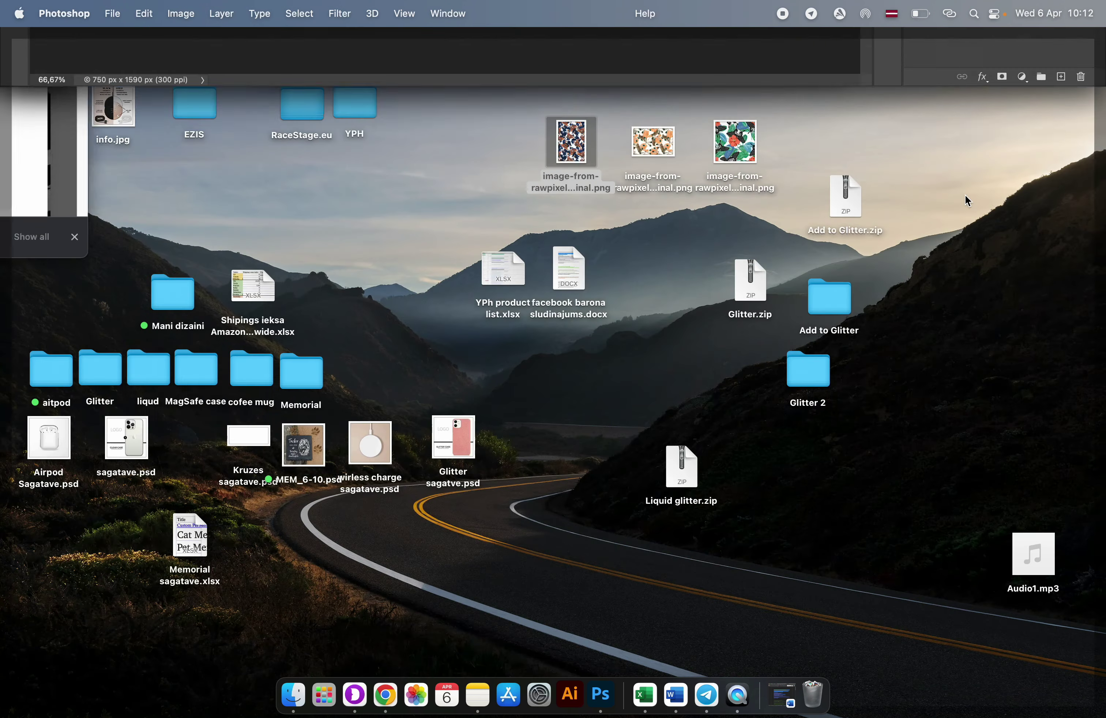
drag(651, 150, 509, 315)
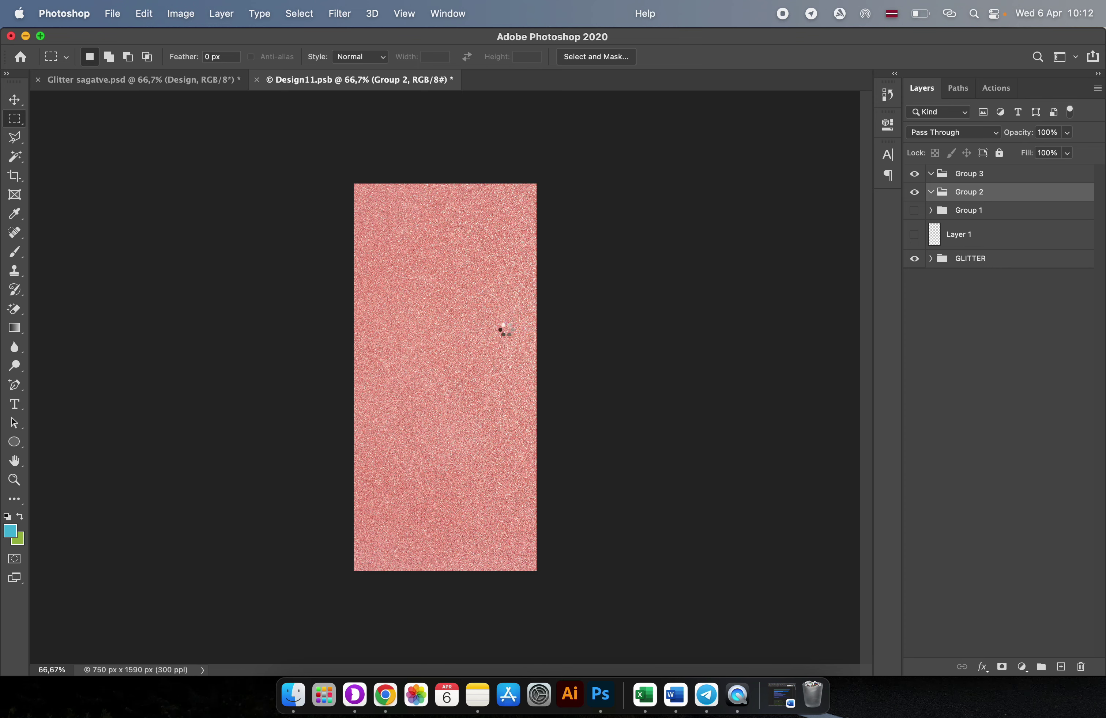
right_click(467, 371)
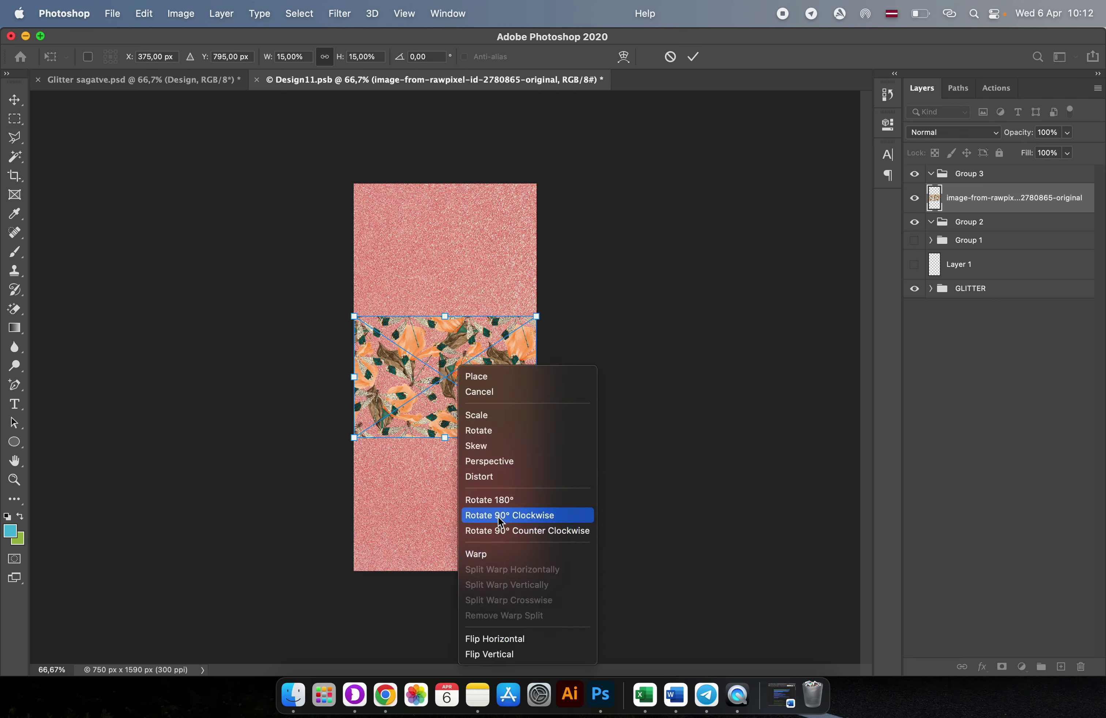
click(535, 517)
- Align the rotated orange pattern with the canvas's upper-left corner, enlarge it to about 32.4% to cover the canvas, and commit the placement
drag(474, 389, 444, 286)
drag(473, 371, 606, 590)
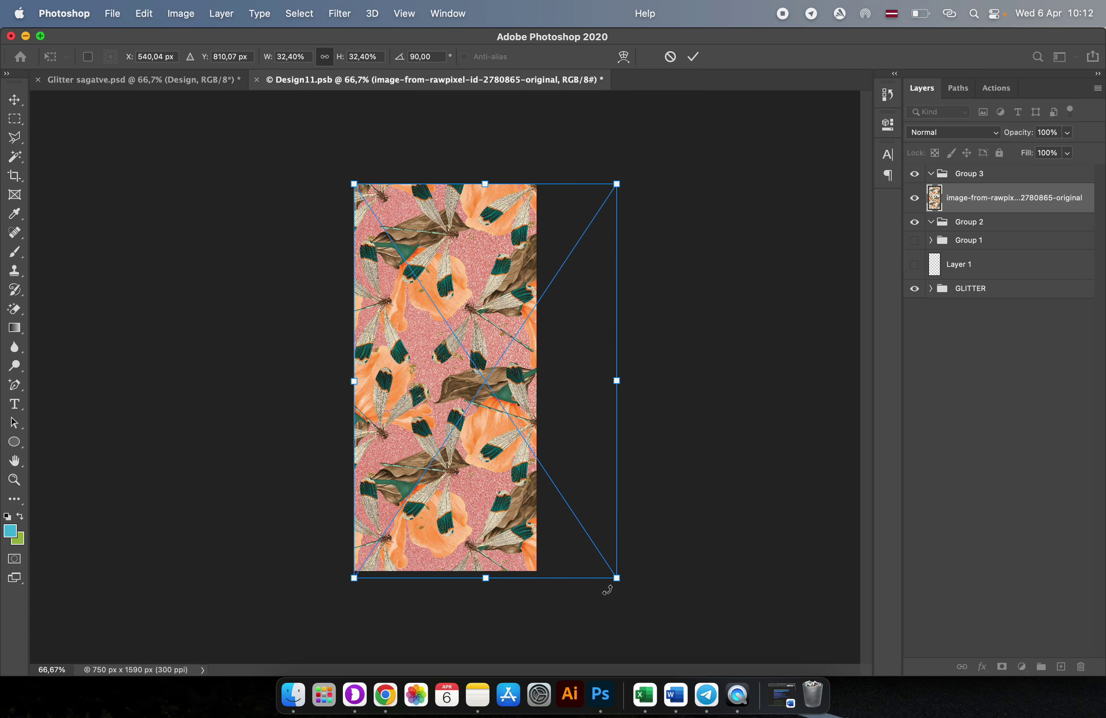
key(Return)
key(m)
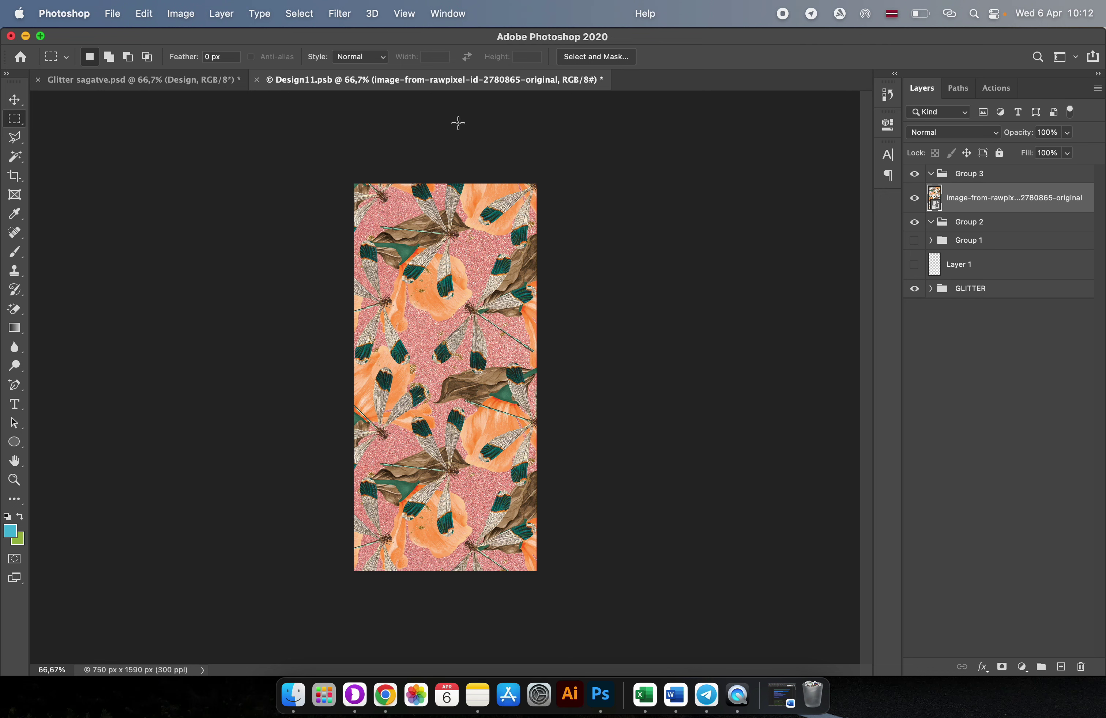
- Check the case mockup in Glitter sagatve.psd, then return to Design11.psb and save it with the orange pattern
click(185, 81)
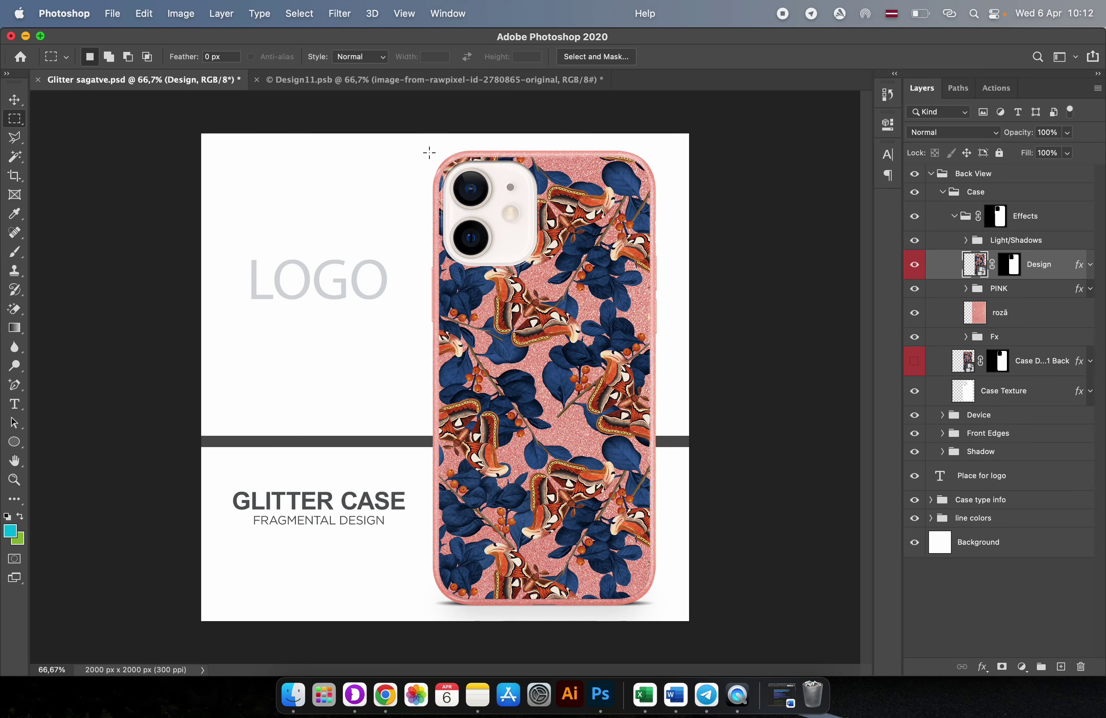
click(405, 80)
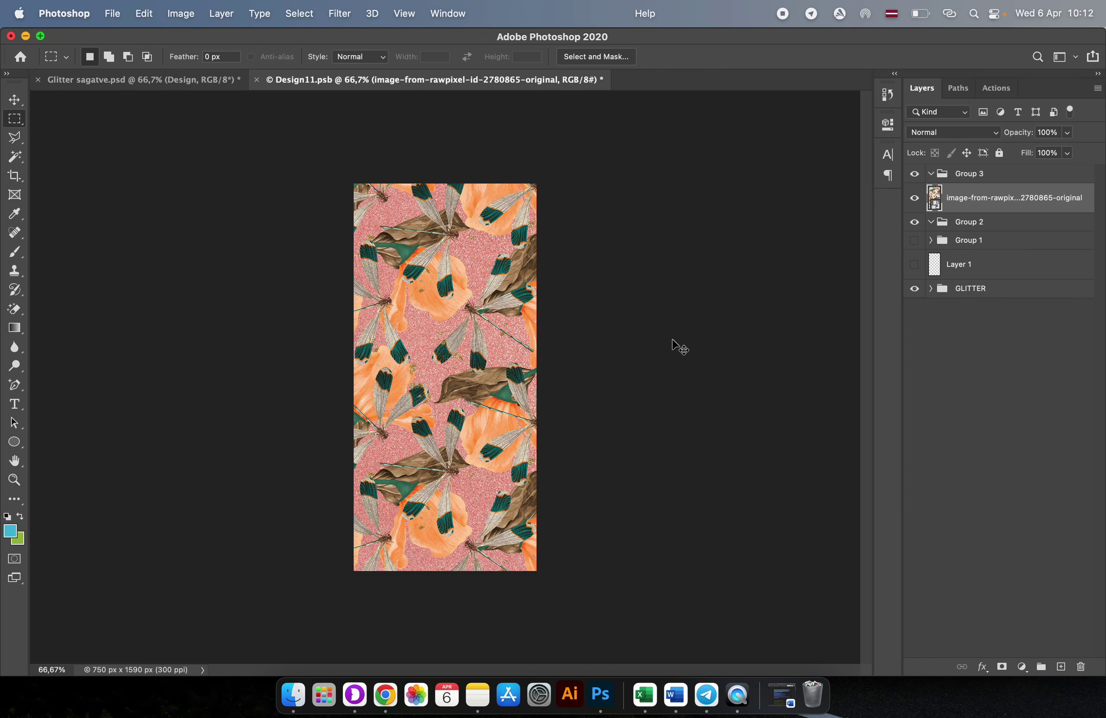
key(super+s)
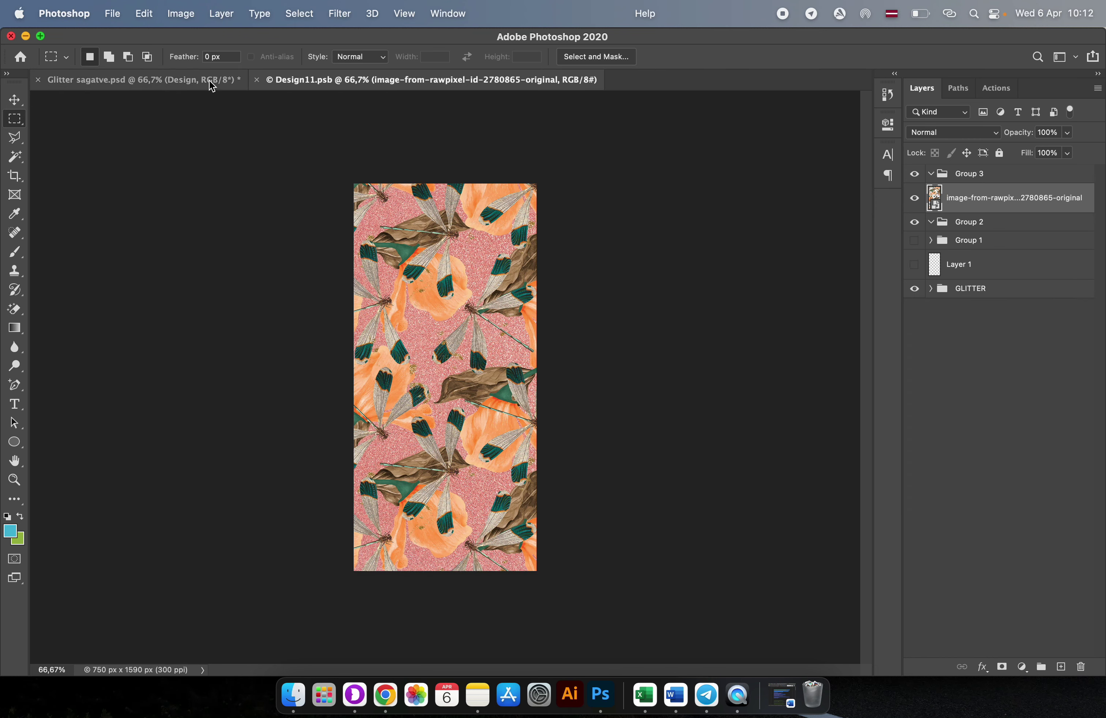
- Check the case mockup in Glitter sagatve.psd, then put Design11.psb's orange pattern layer into Group 2 and collapse and hide that group
click(202, 82)
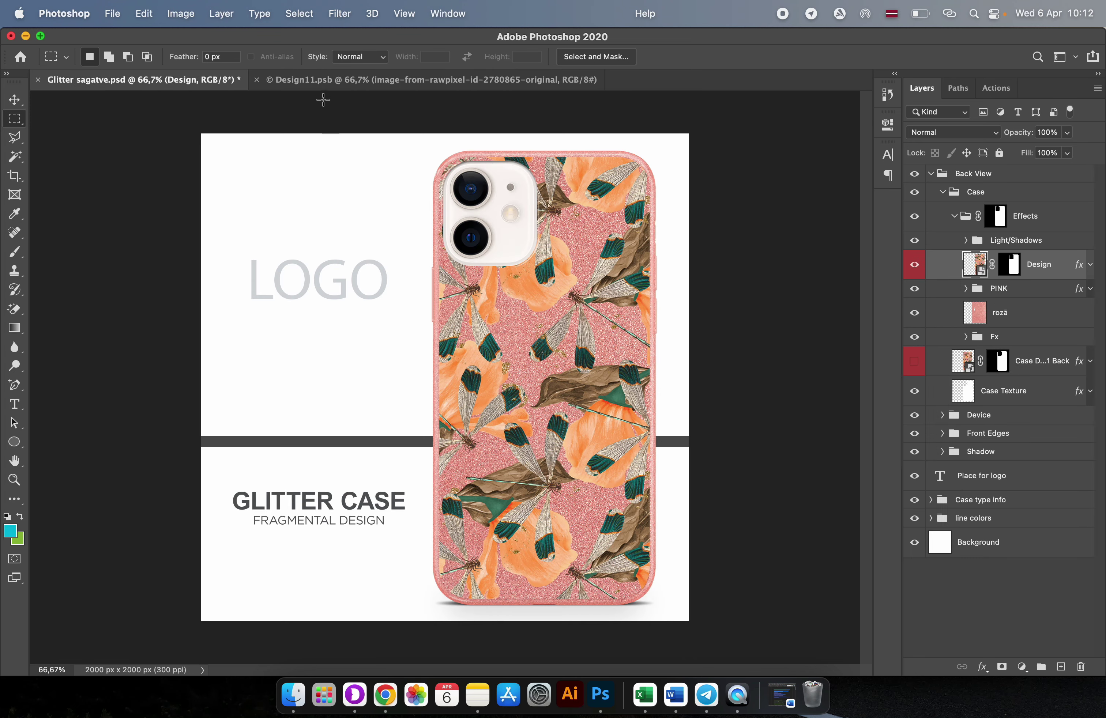
click(373, 81)
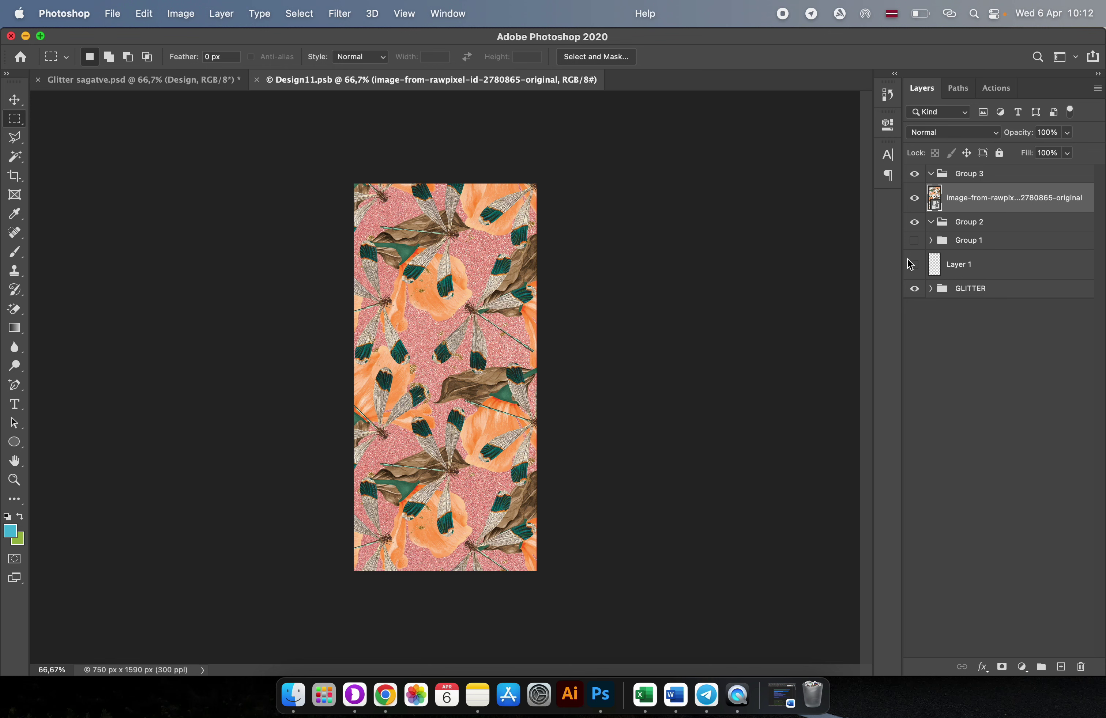
drag(932, 195, 968, 225)
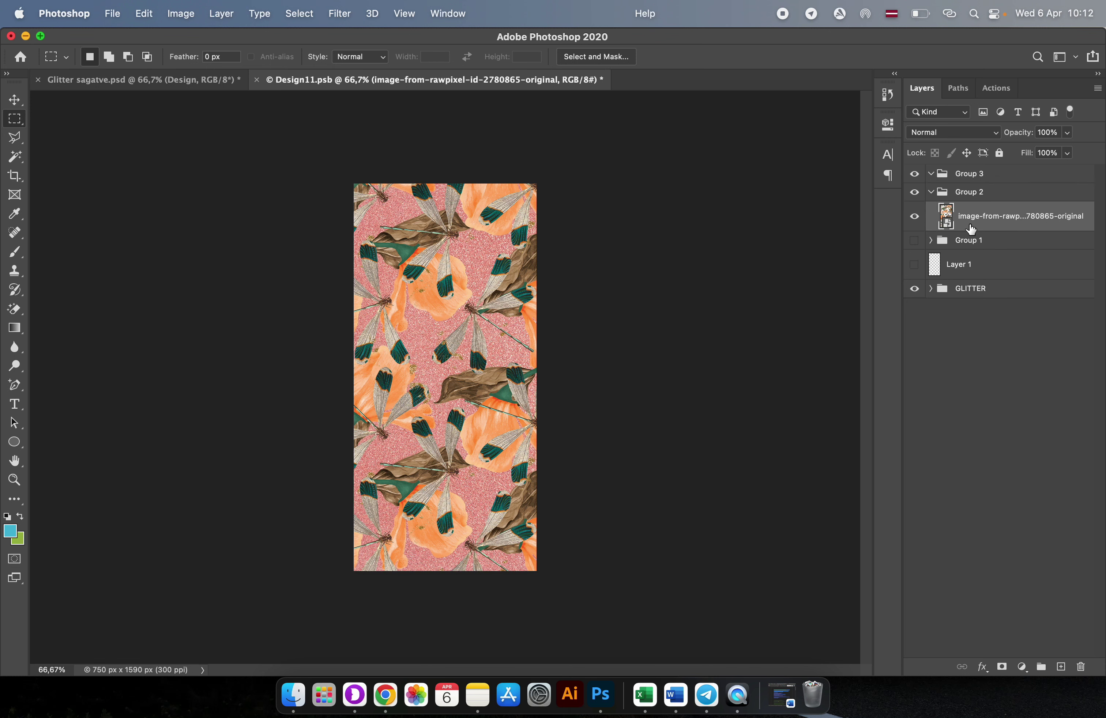
click(931, 193)
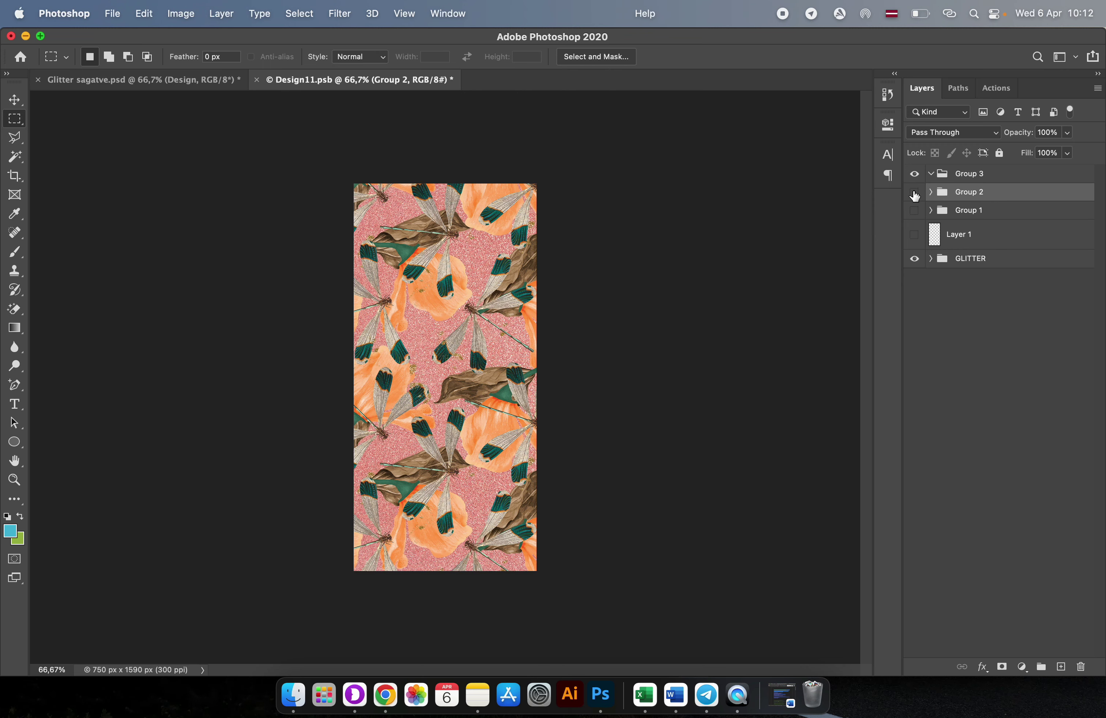
click(914, 192)
- Place the red flower and black butterfly rawpixel image from the desktop above Group 3
click(965, 178)
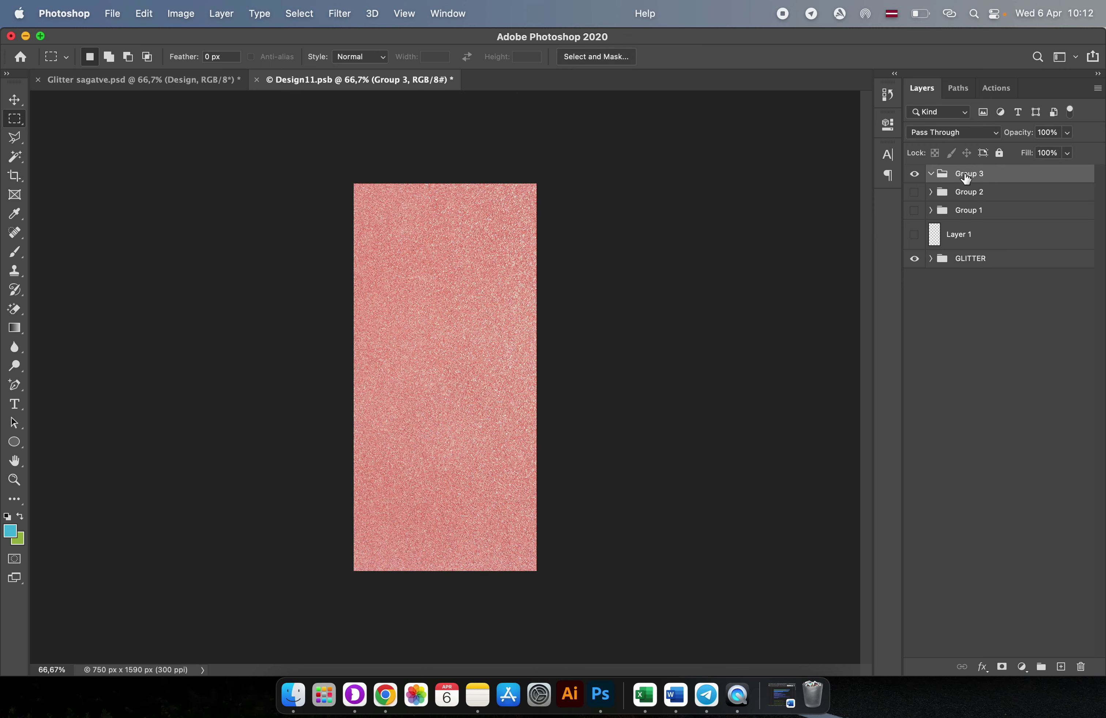
key(F11)
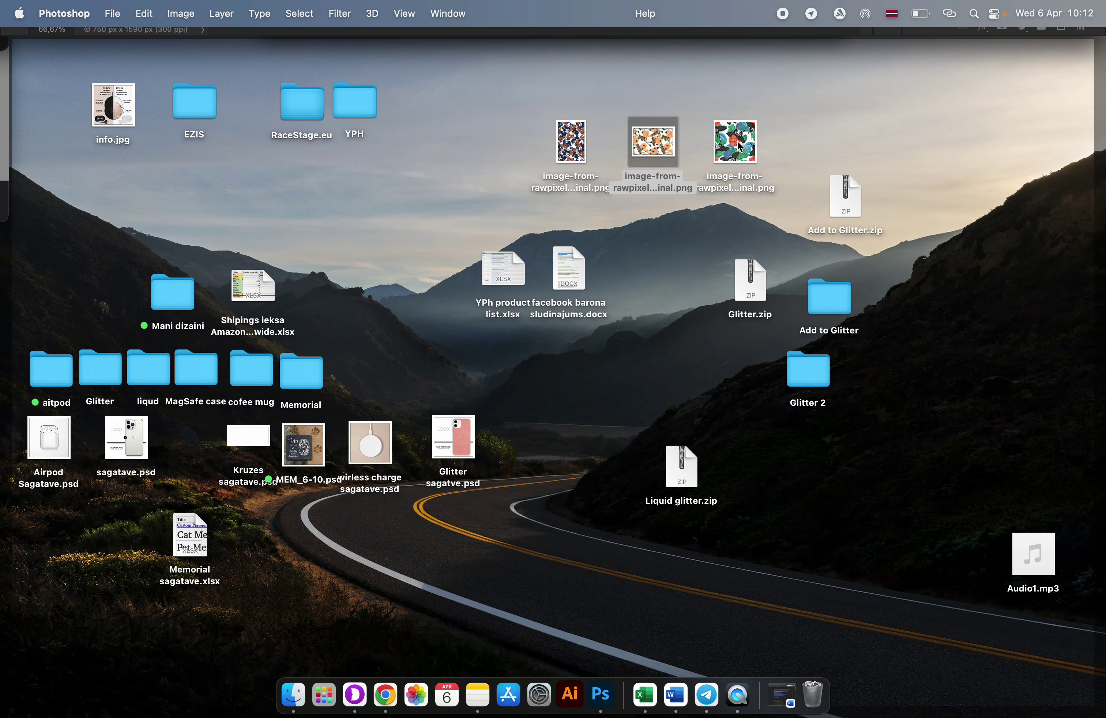
drag(738, 146, 484, 229)
key(F11)
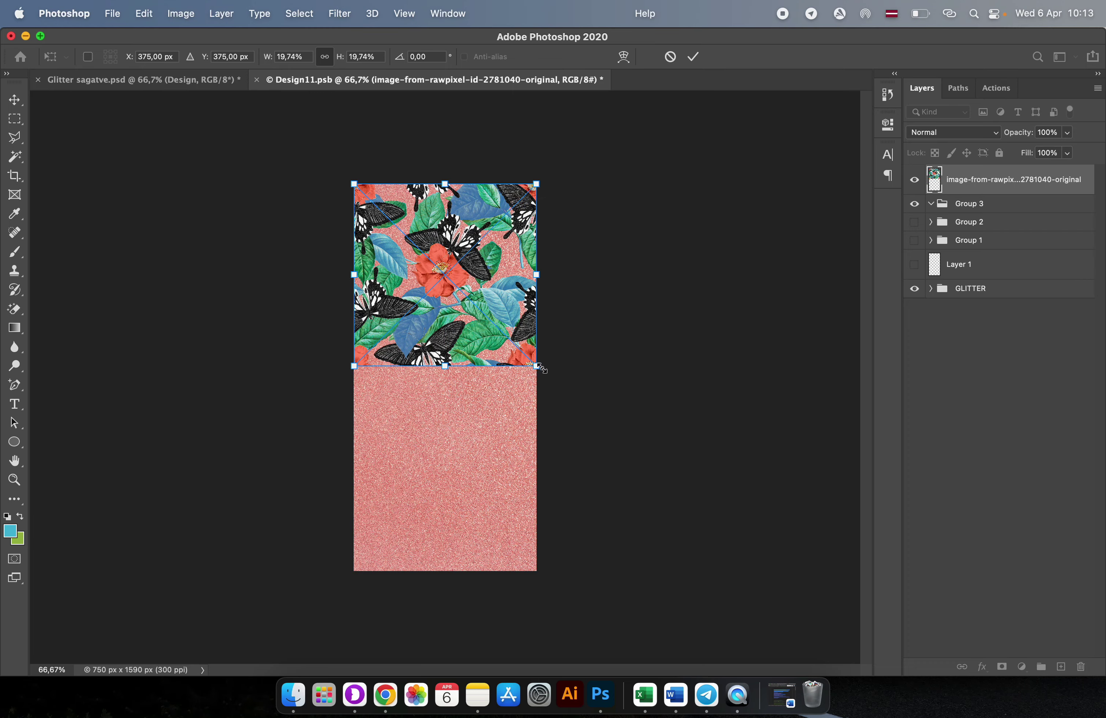
- Enlarge the butterfly pattern to about 43.35%, position it to cover the canvas with the red flower near the middle, commit it and save
drag(540, 369, 780, 564)
drag(518, 461, 436, 454)
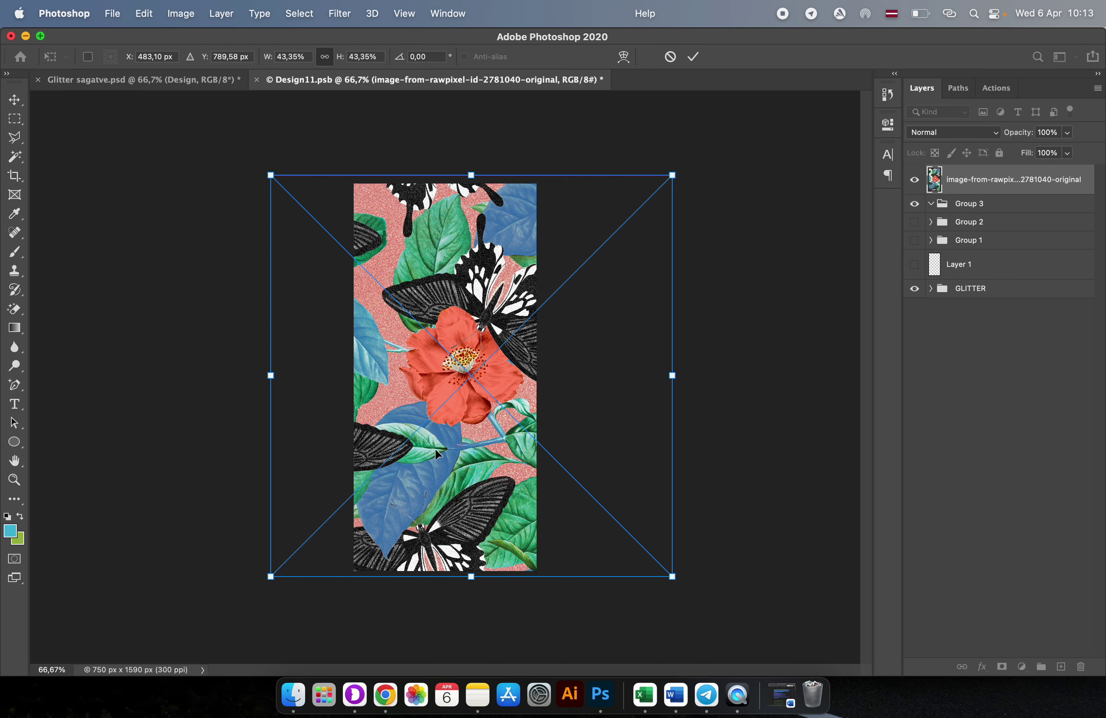
key(Return)
key(super+s)
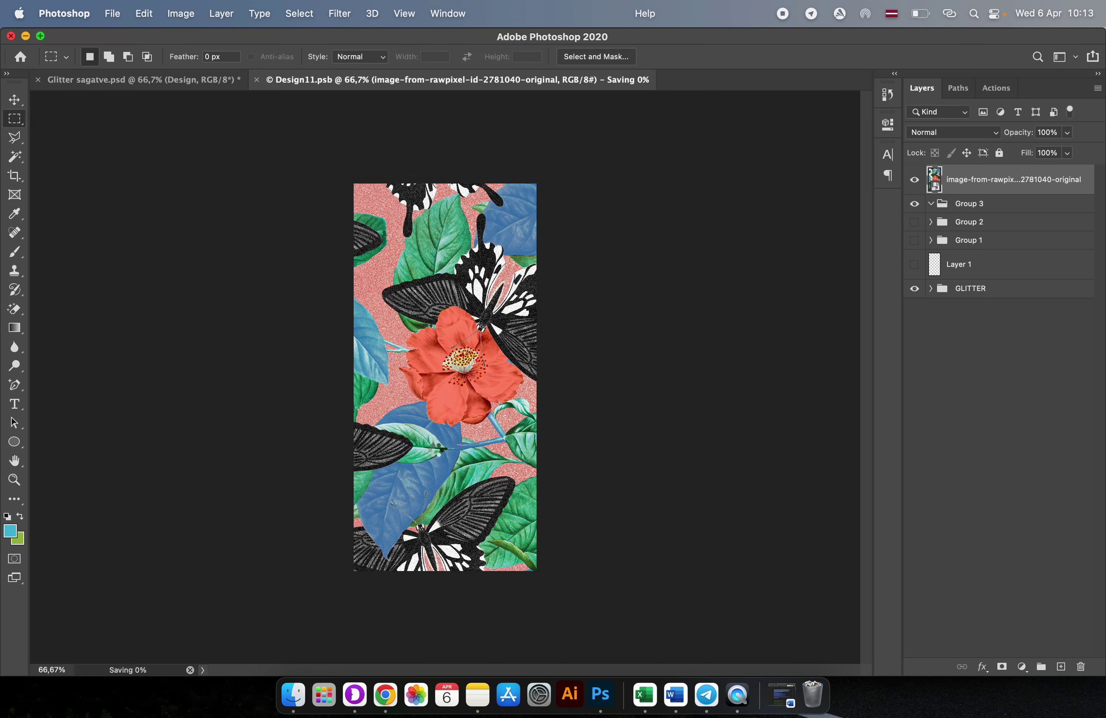
- Put the butterfly pattern layer into Group 3, then collapse and hide that group
mouse_move(960, 176)
mouse_down()
mouse_move(984, 213)
mouse_move(940, 185)
mouse_up()
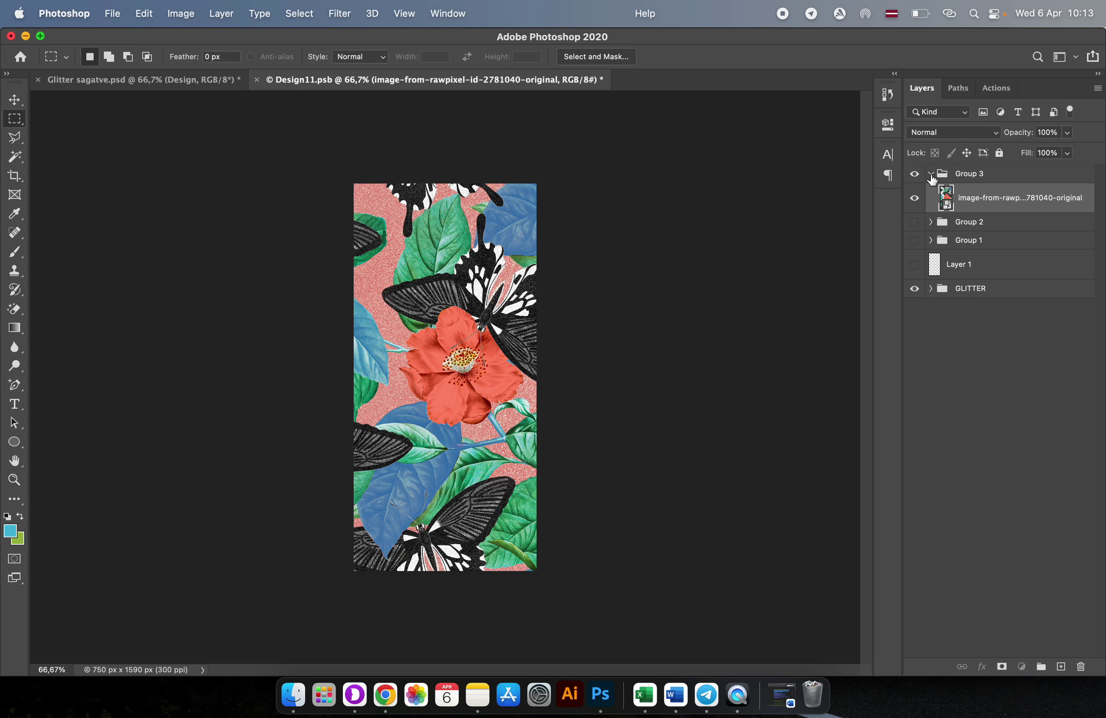
click(931, 173)
click(913, 175)
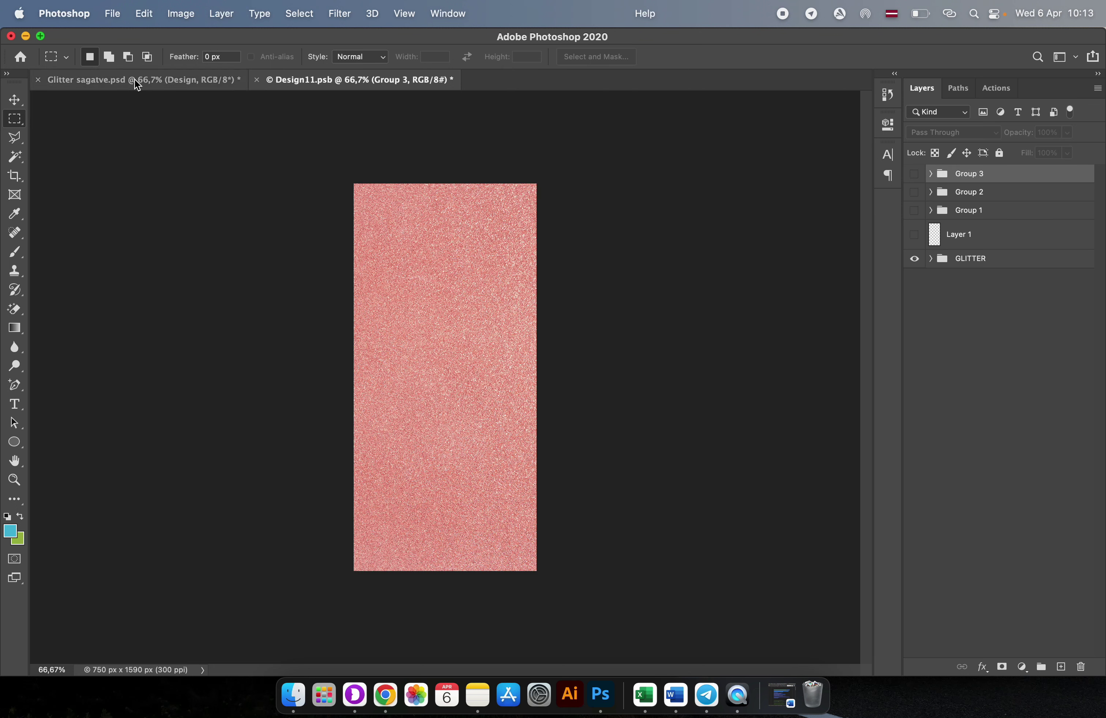
- Check the butterfly design on the mockup in Glitter sagatve.psd, then return to Design11.psb, deselect all layers and show the Glitter action set
key(ctrl+Tab)
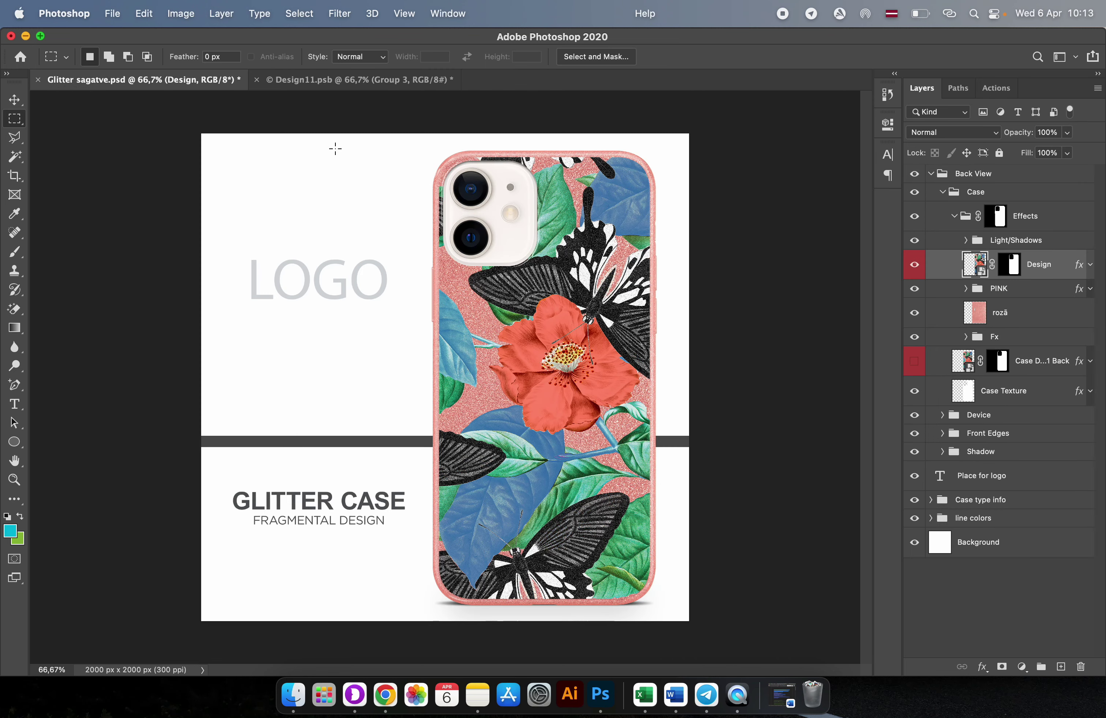
click(338, 80)
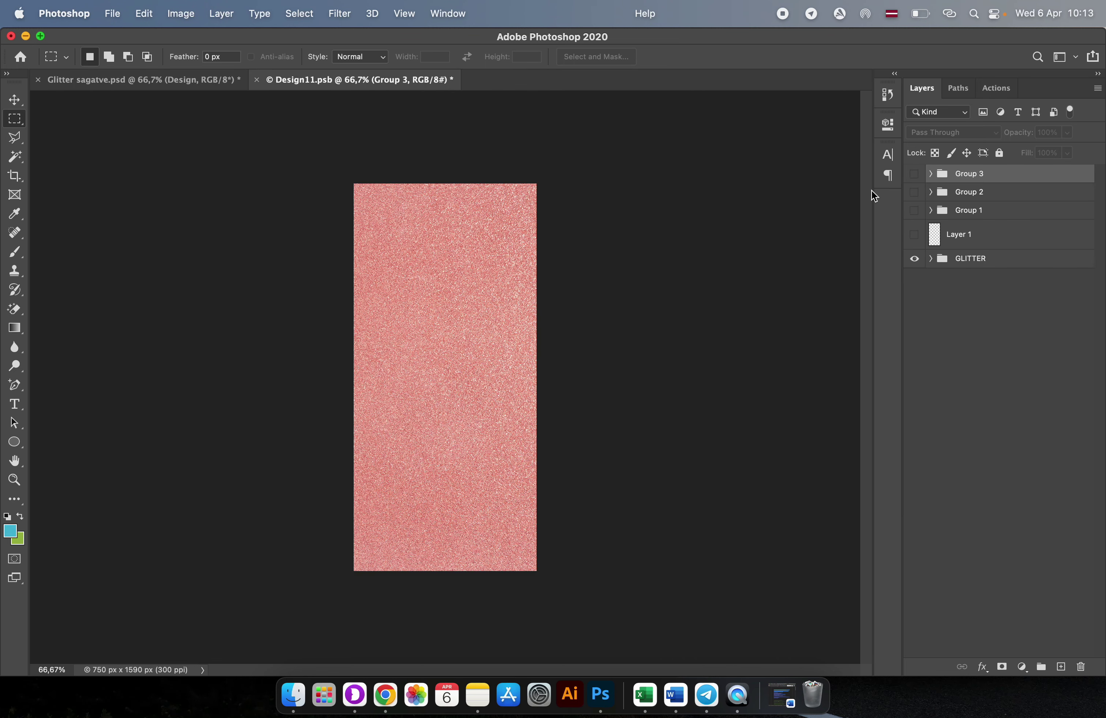
click(971, 333)
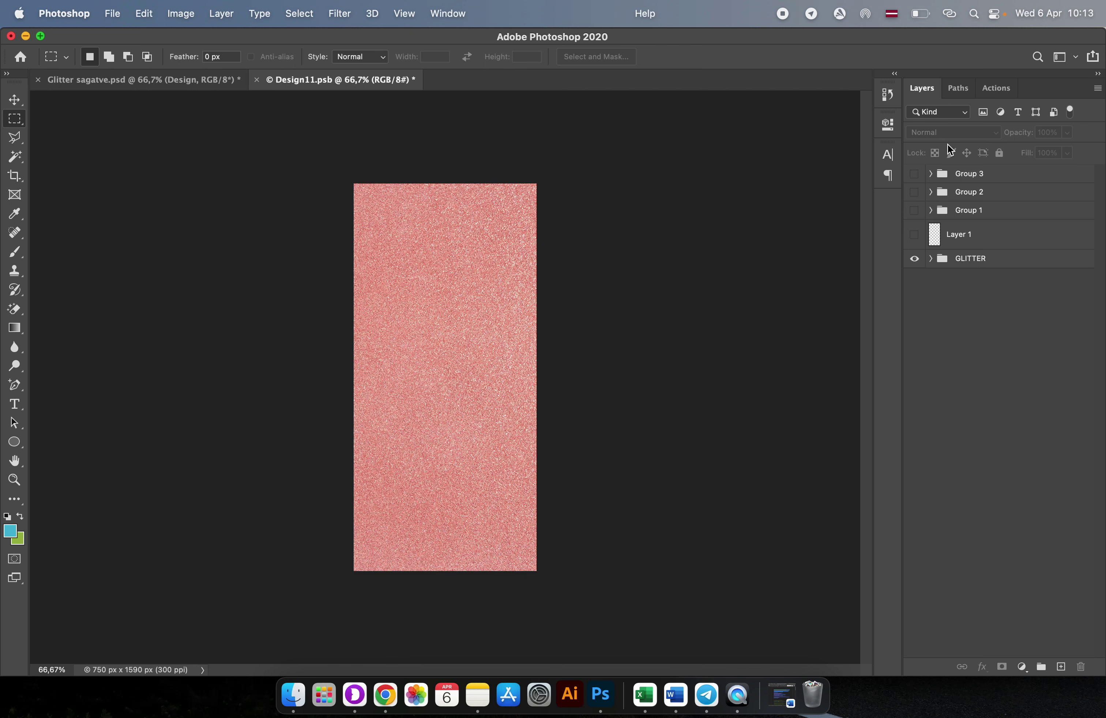
click(996, 87)
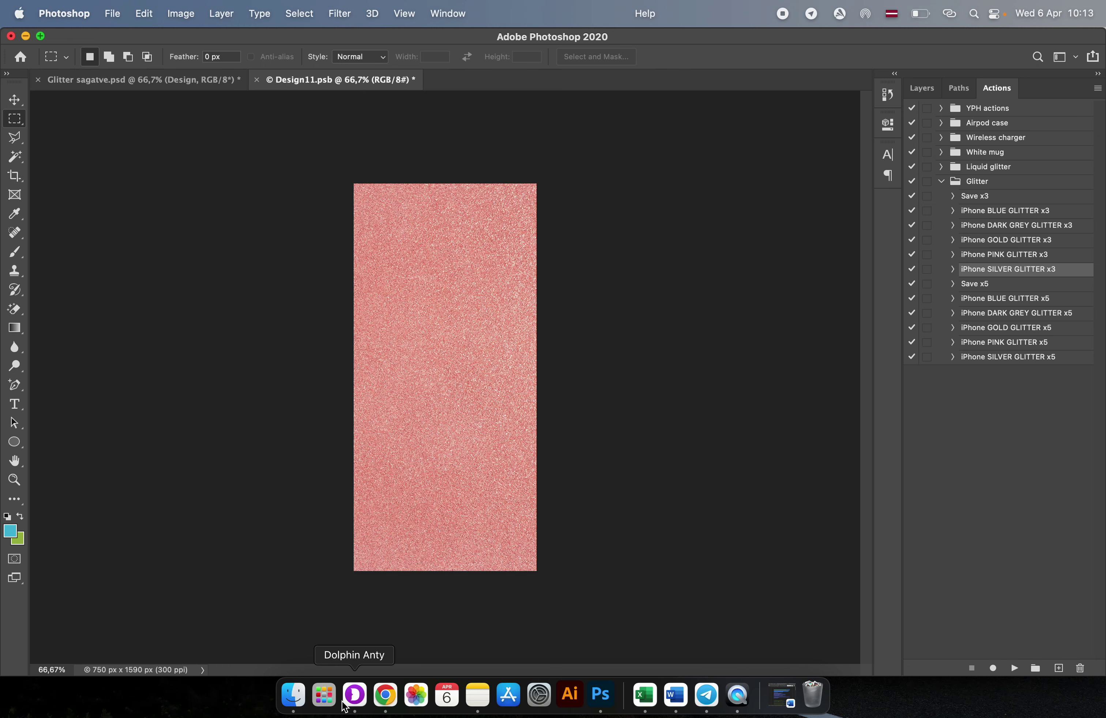
- Switch to Finder and browse from Macintosh HD through Users, Shared and YPH to the TEMPLATE folder
click(293, 695)
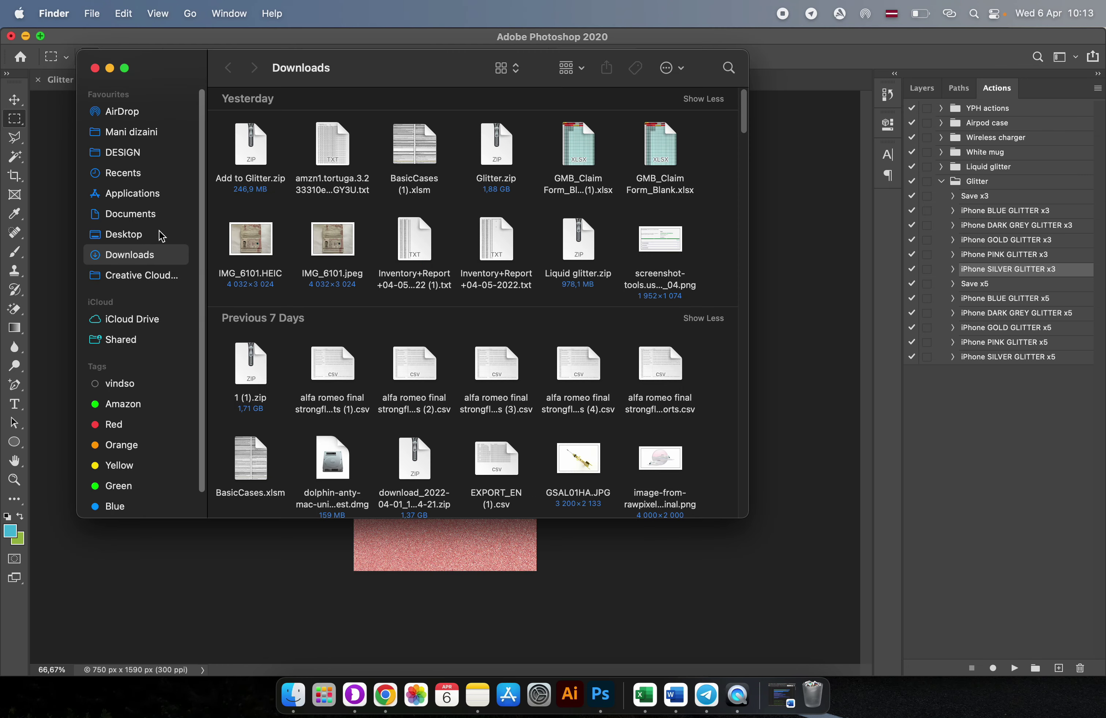
click(190, 15)
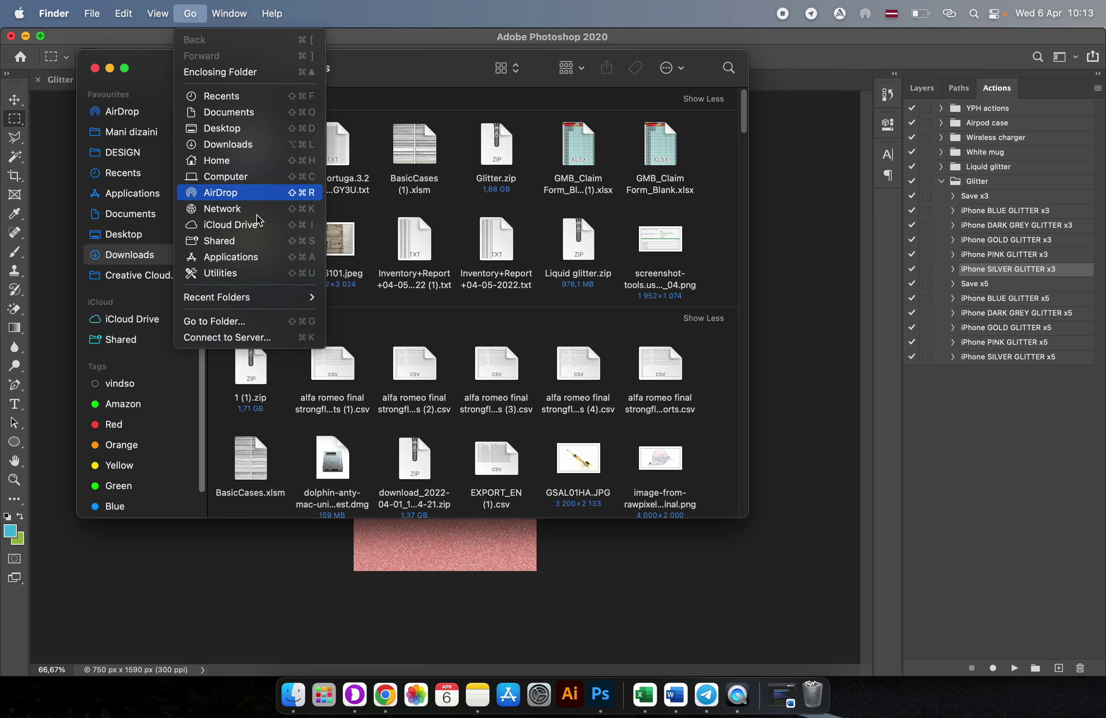
click(279, 179)
double_click(245, 124)
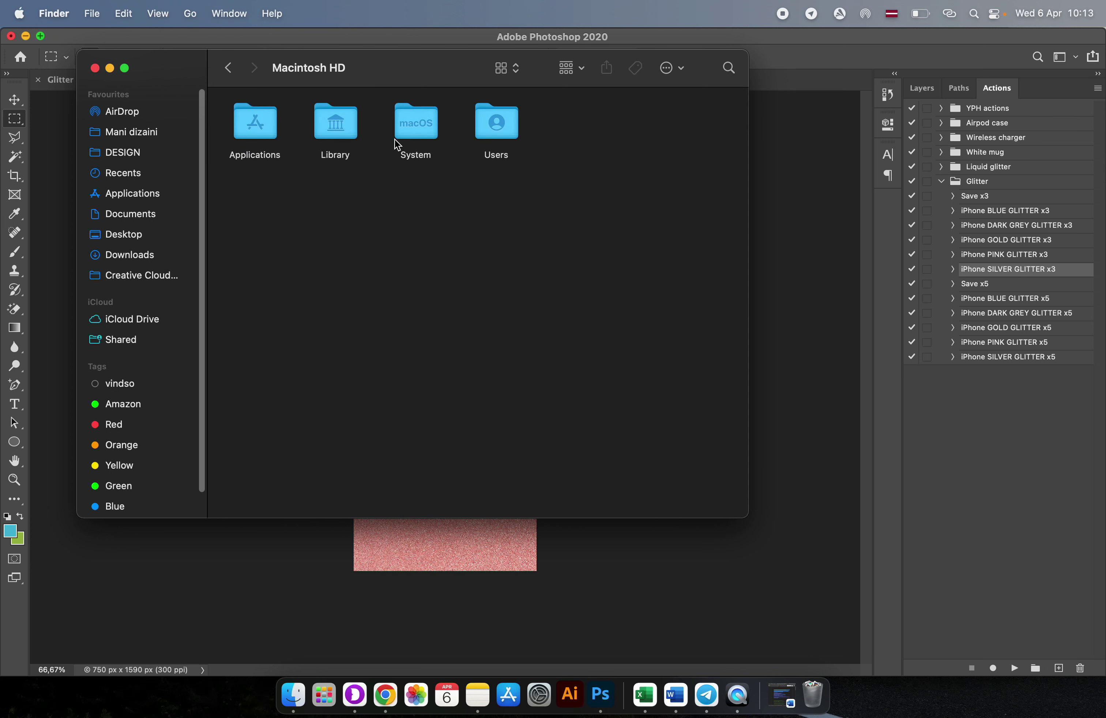
double_click(491, 135)
double_click(323, 135)
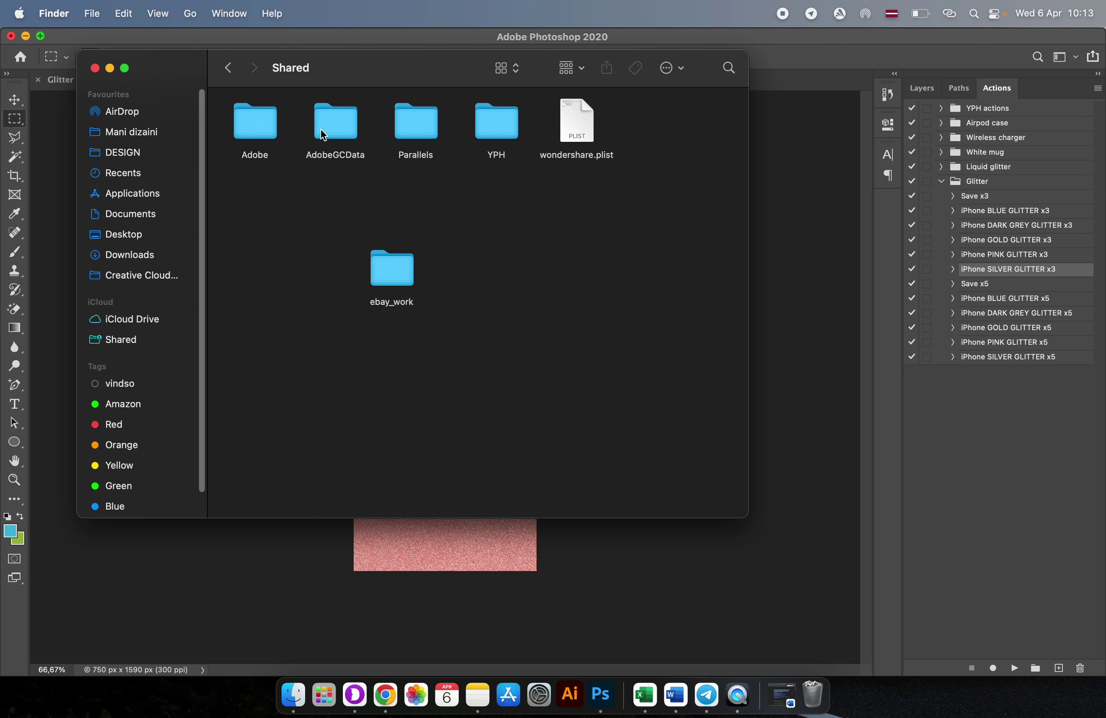
double_click(496, 133)
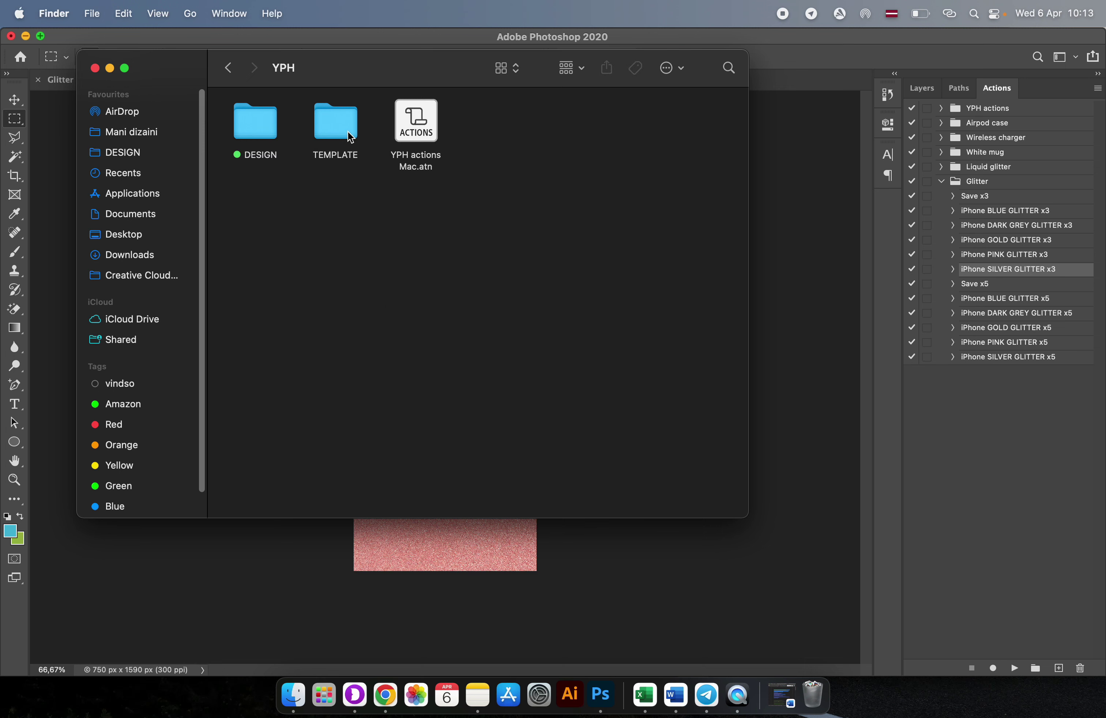
double_click(332, 130)
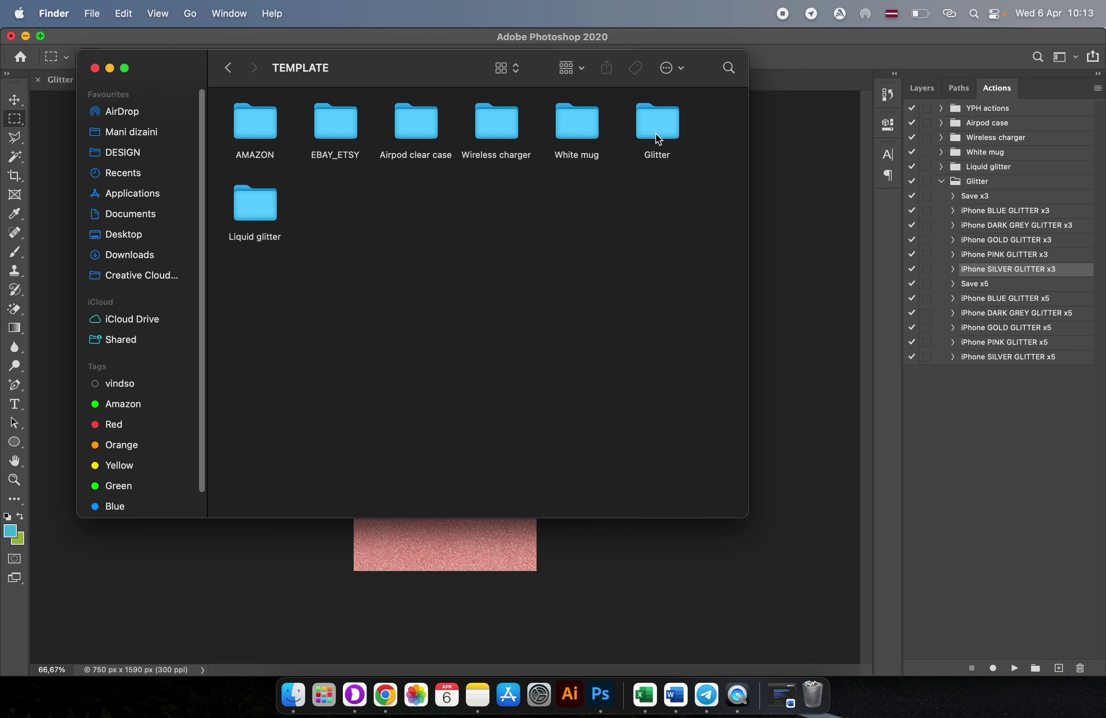